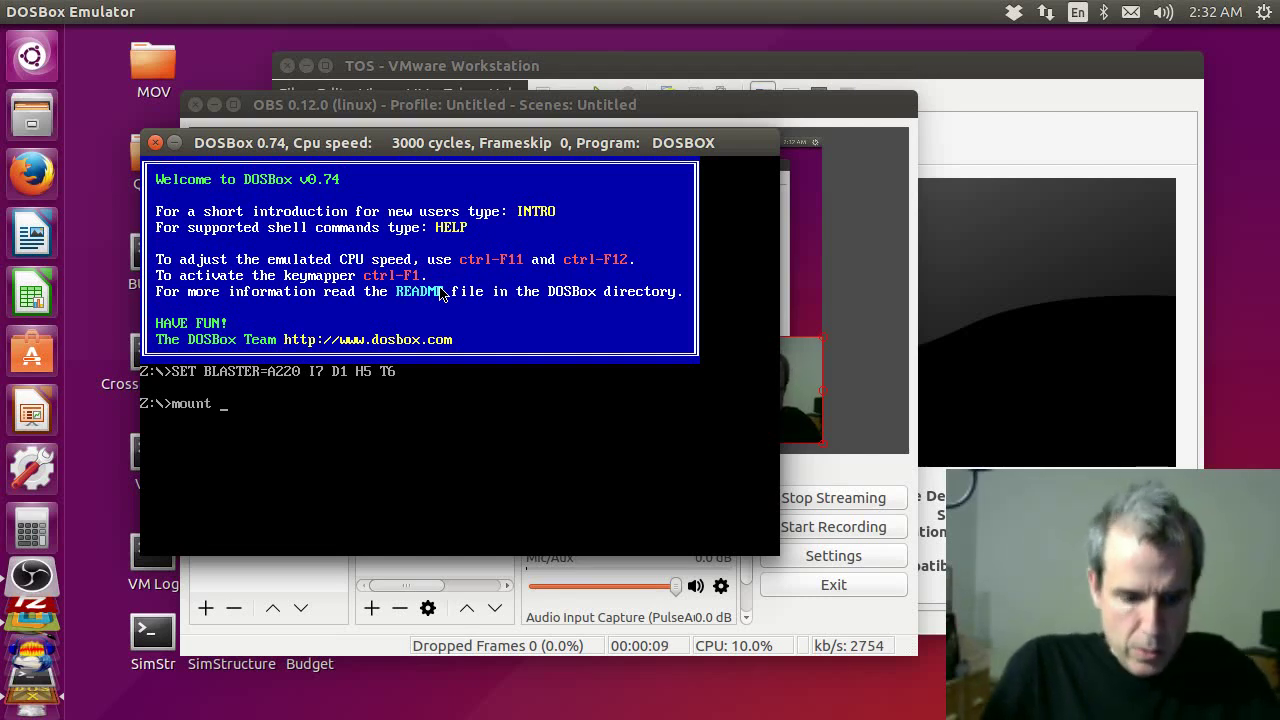
- Mount drive C on ~/.dosbox, correcting the folder path after the first attempt
type("c")
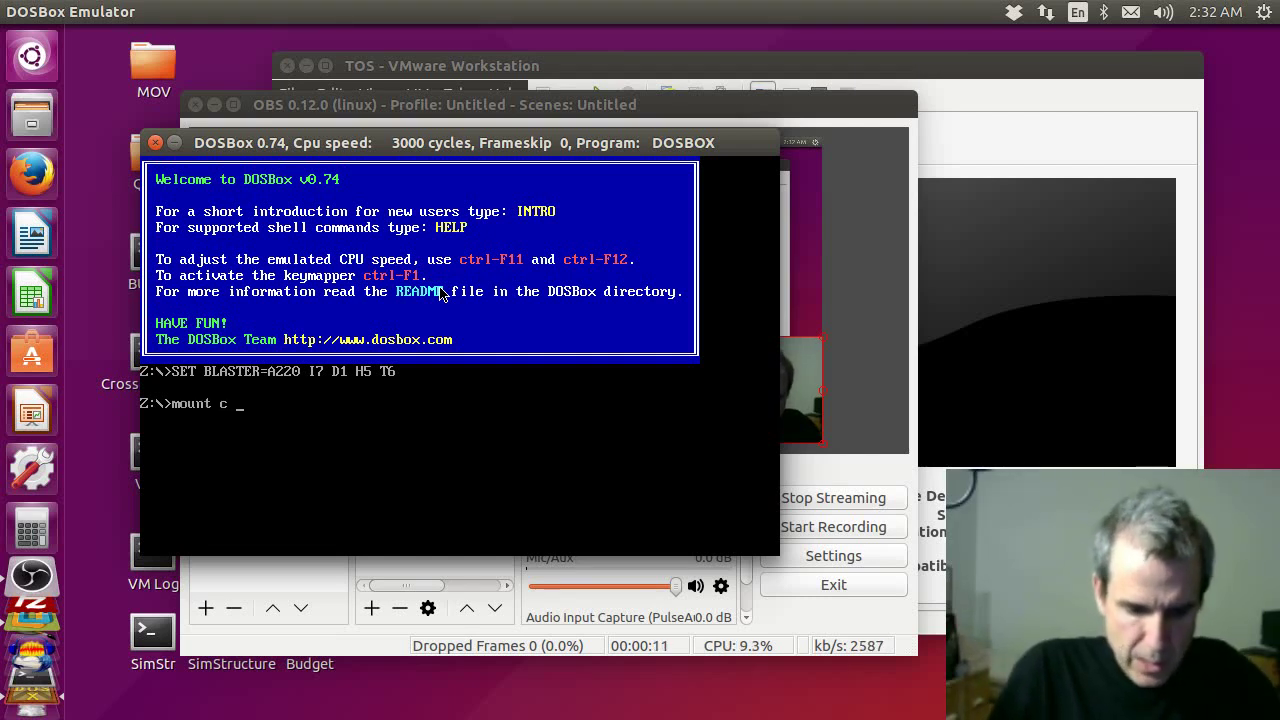
type(" ~.dos")
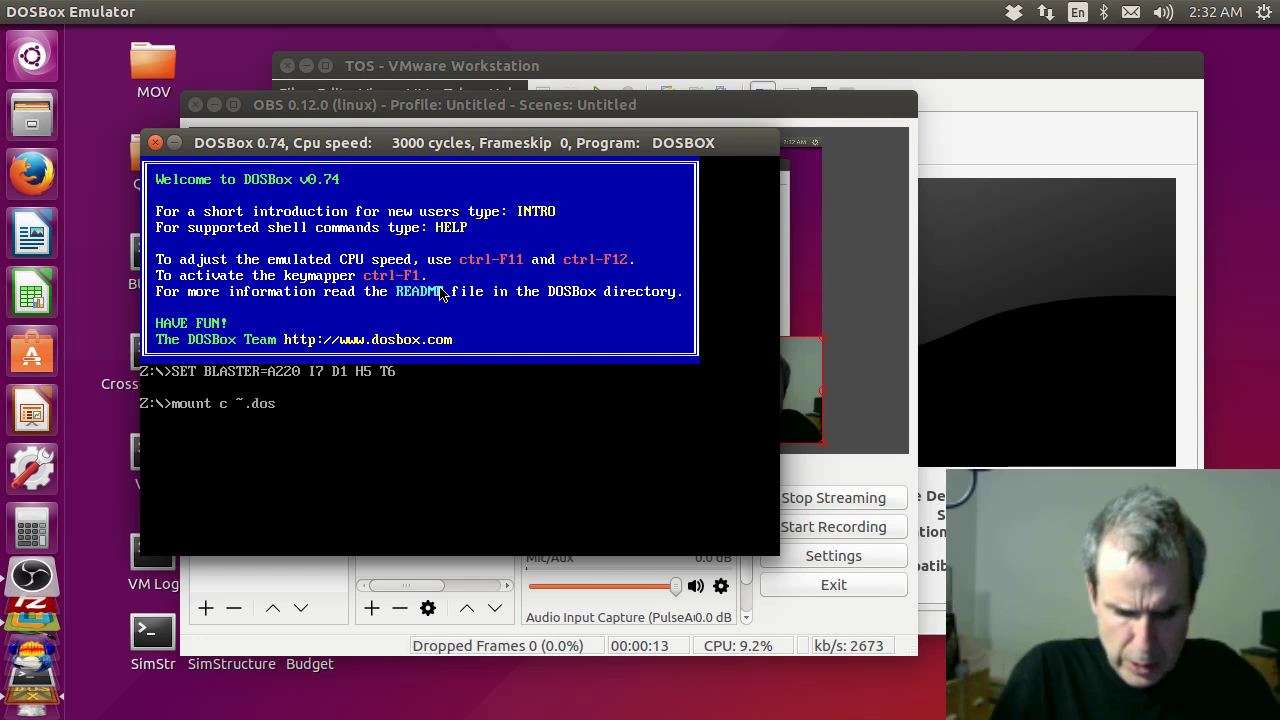
type("box")
key("Return")
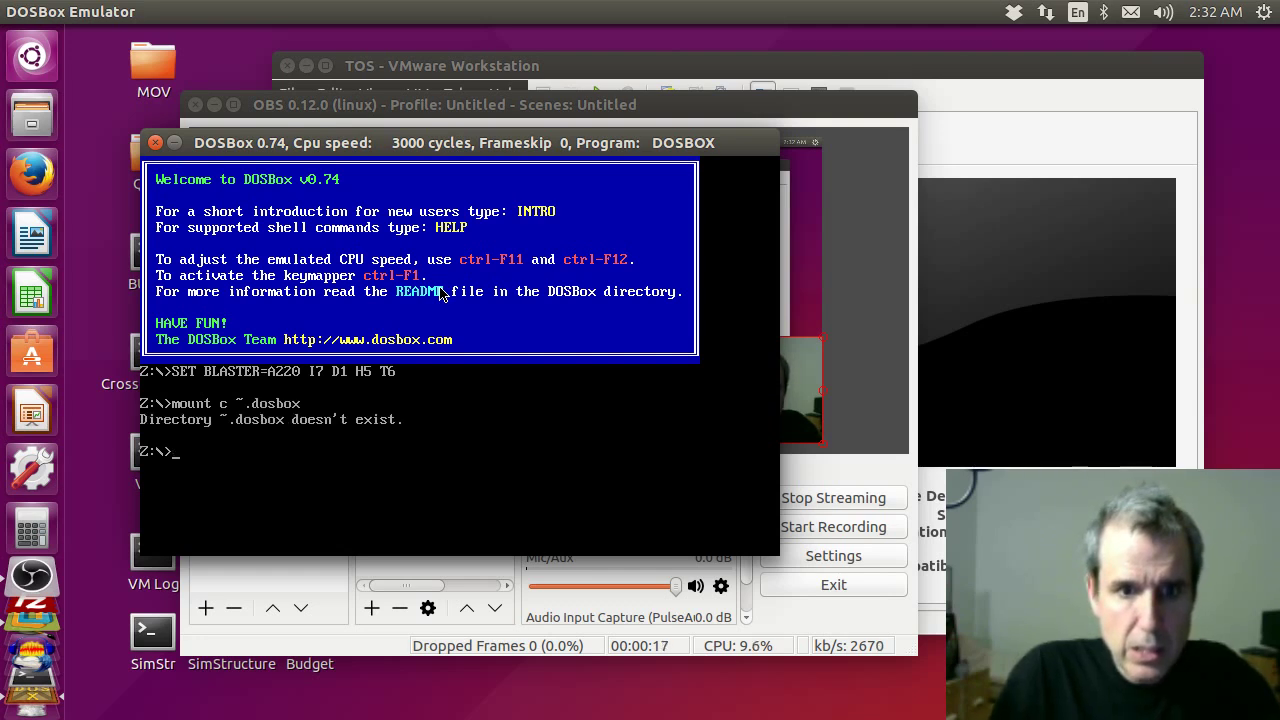
key("Up")
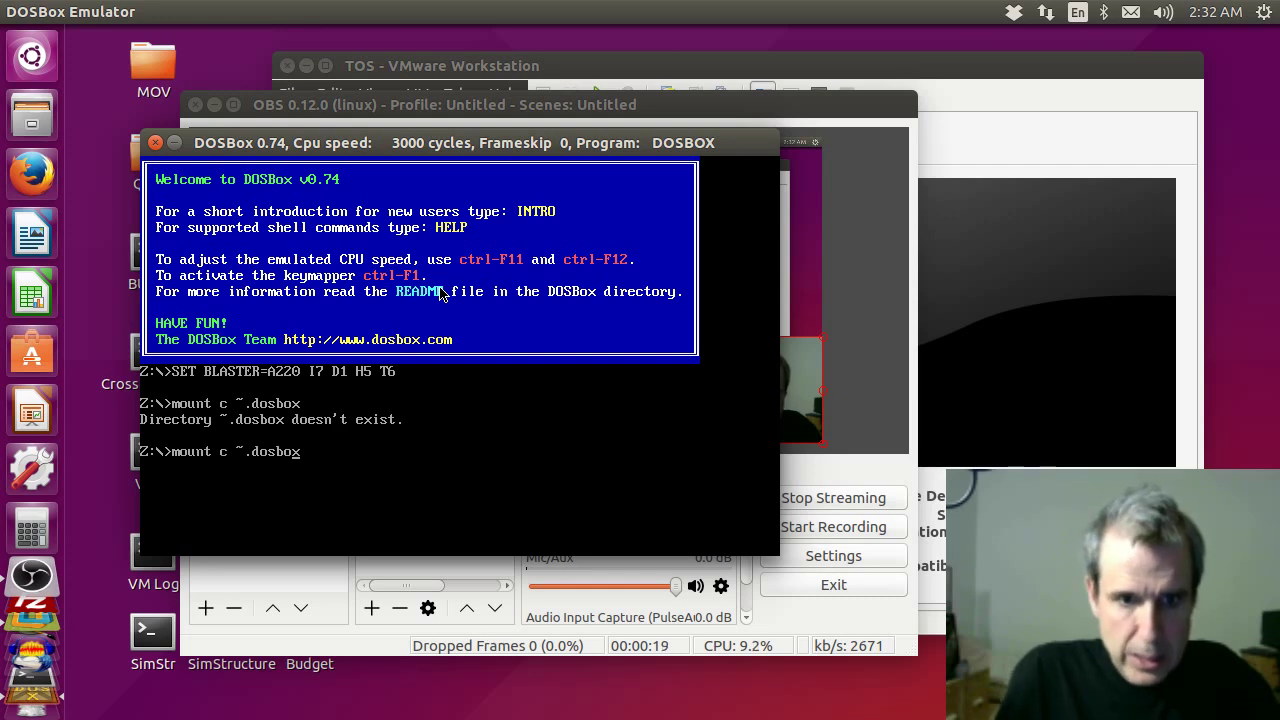
key("Left")
key("Left")
key("Left")
key("Left")
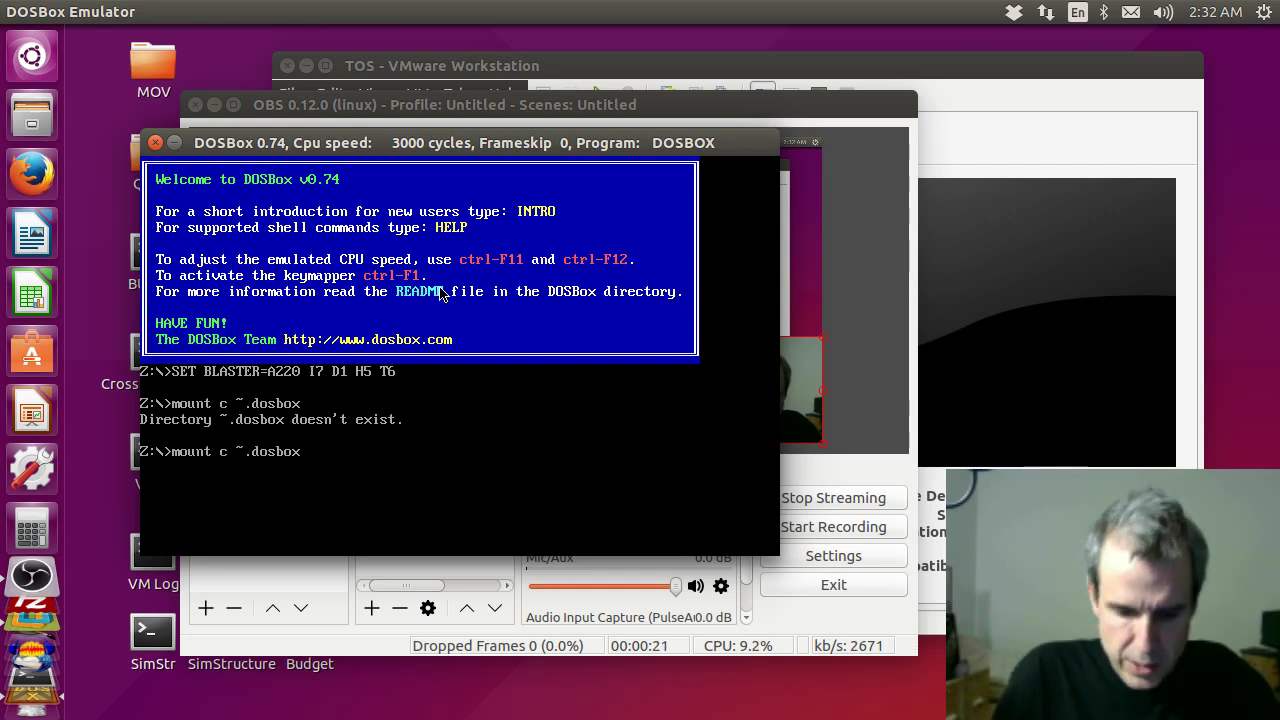
type("/")
key("Return")
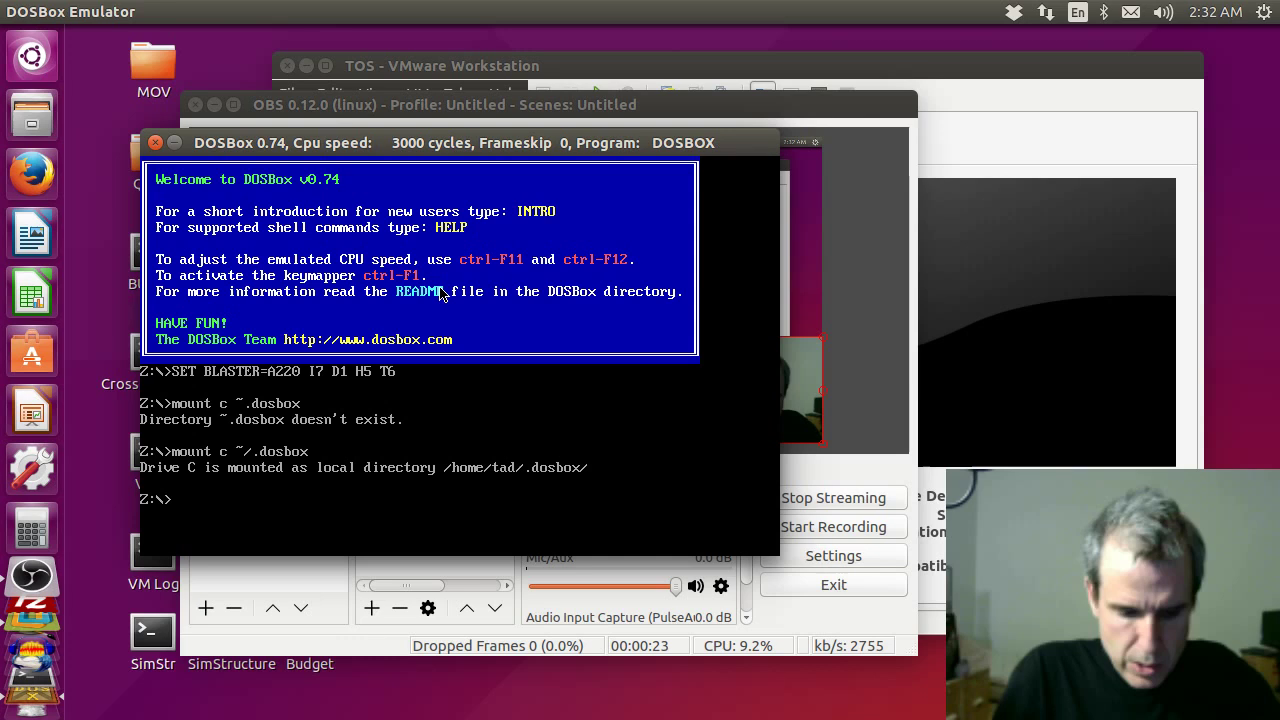
- Switch to drive C and launch the SYSSIM simulator
type("c:")
key("Return")
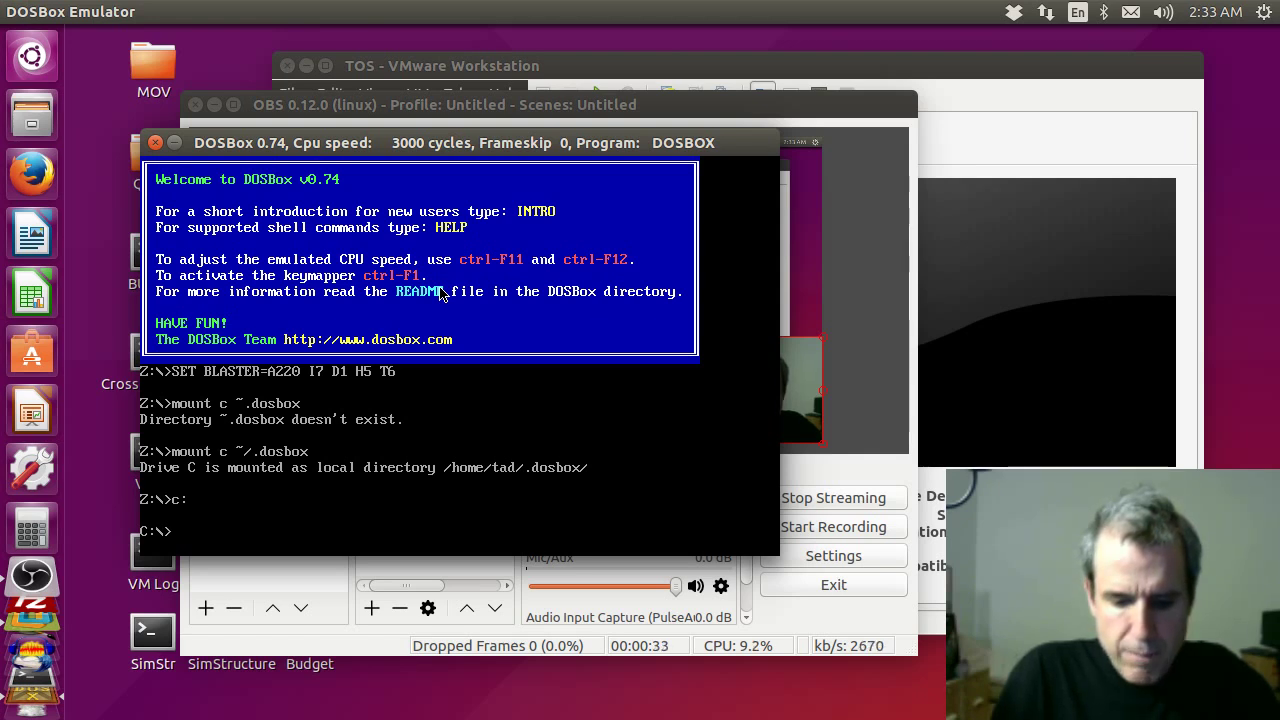
type("sim")
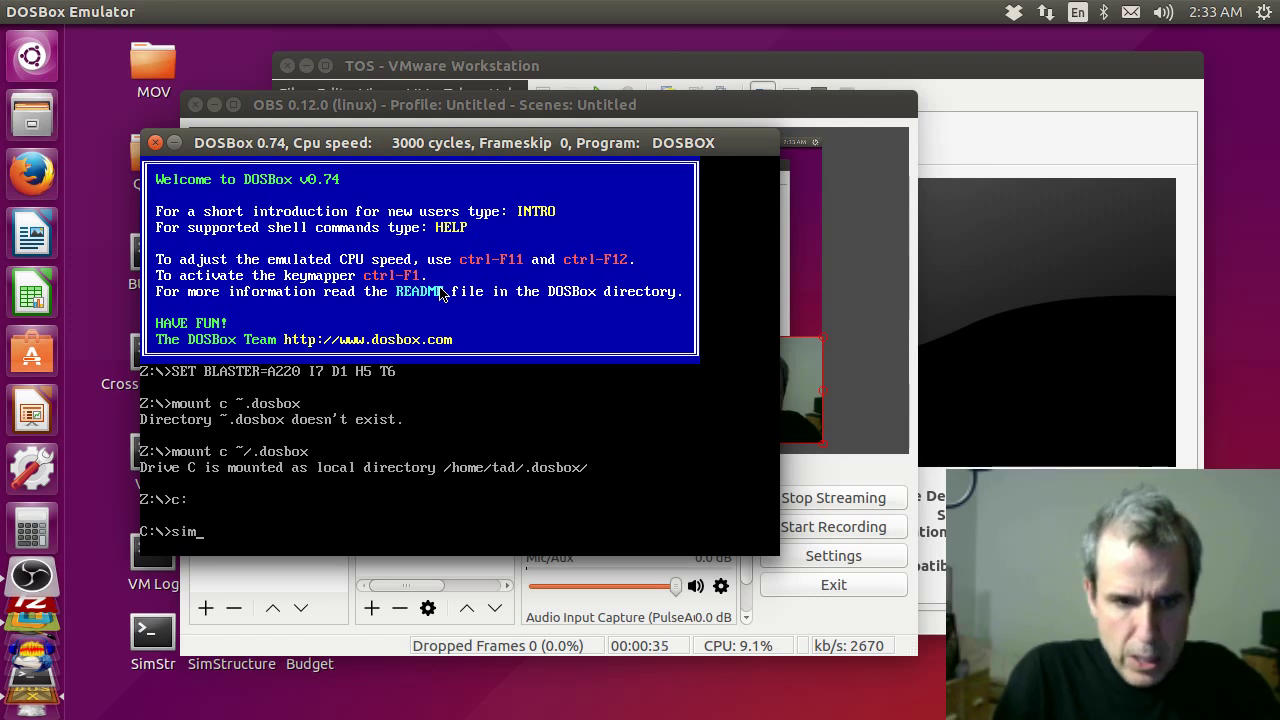
key("BackSpace")
key("BackSpace")
key("BackSpace")
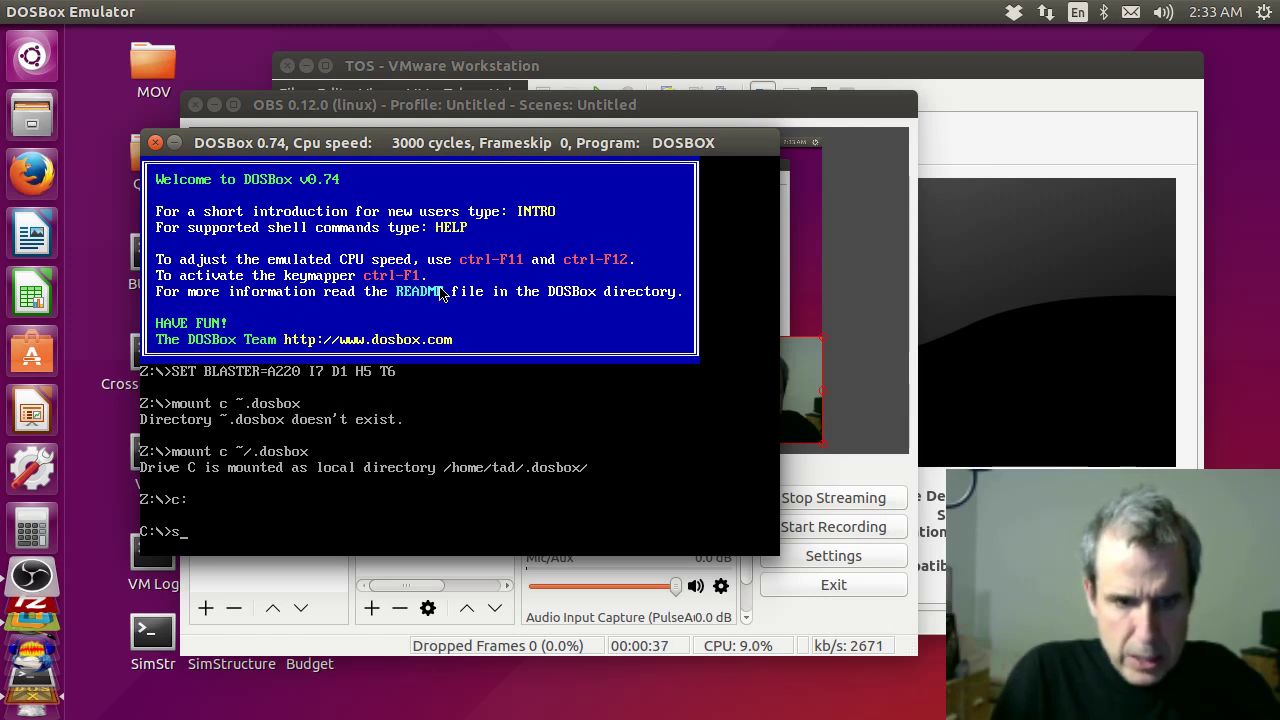
type("syssim")
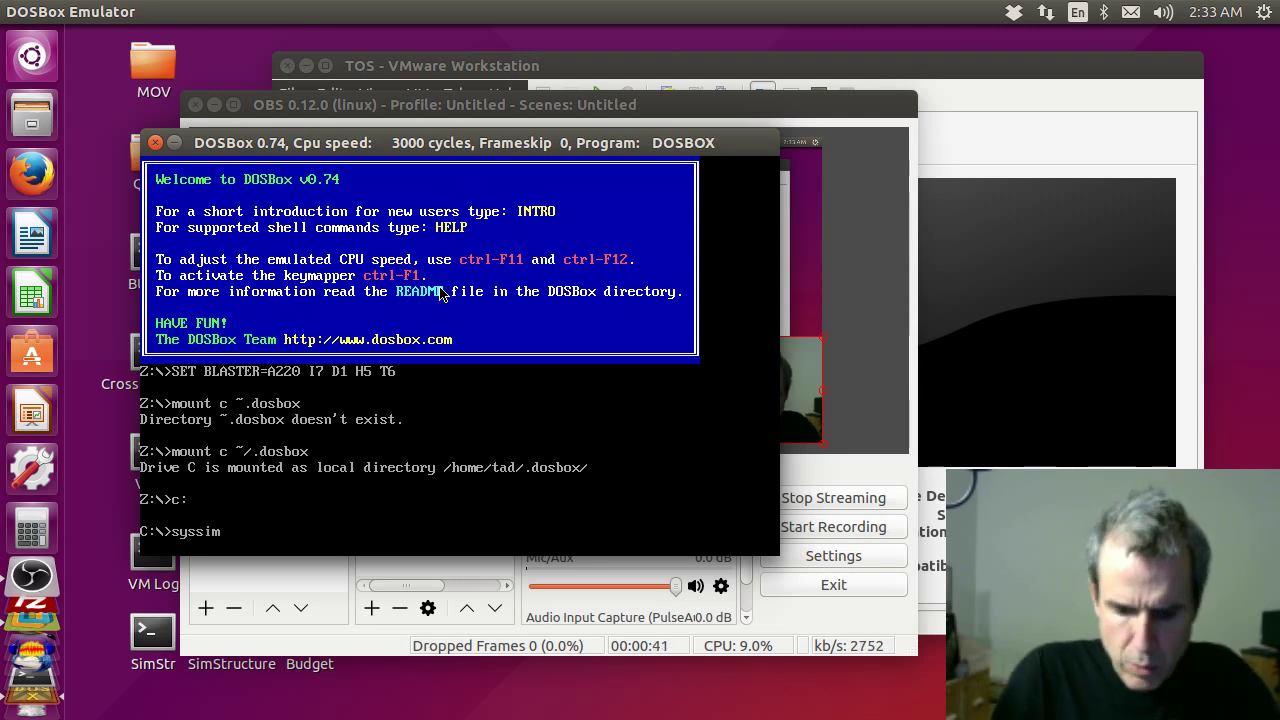
key("Return")
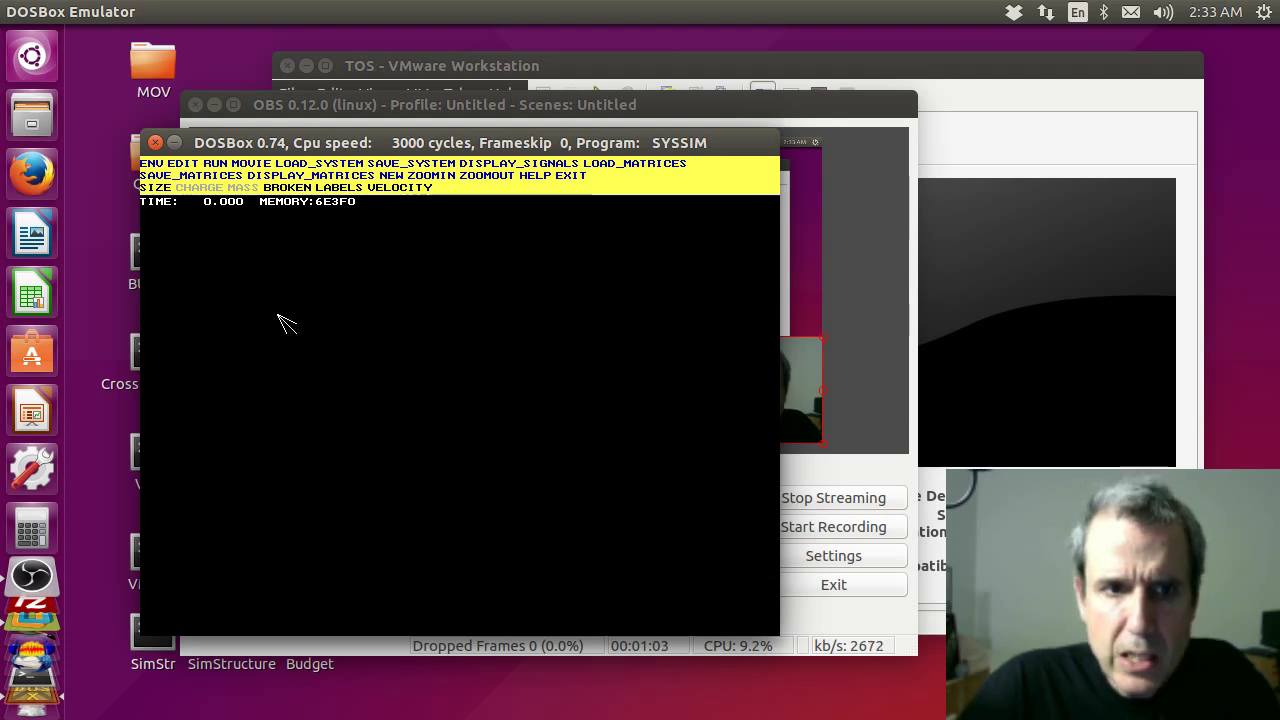
- Enter SYSSIM's EDIT mode from the menu bar
left_click(177, 164)
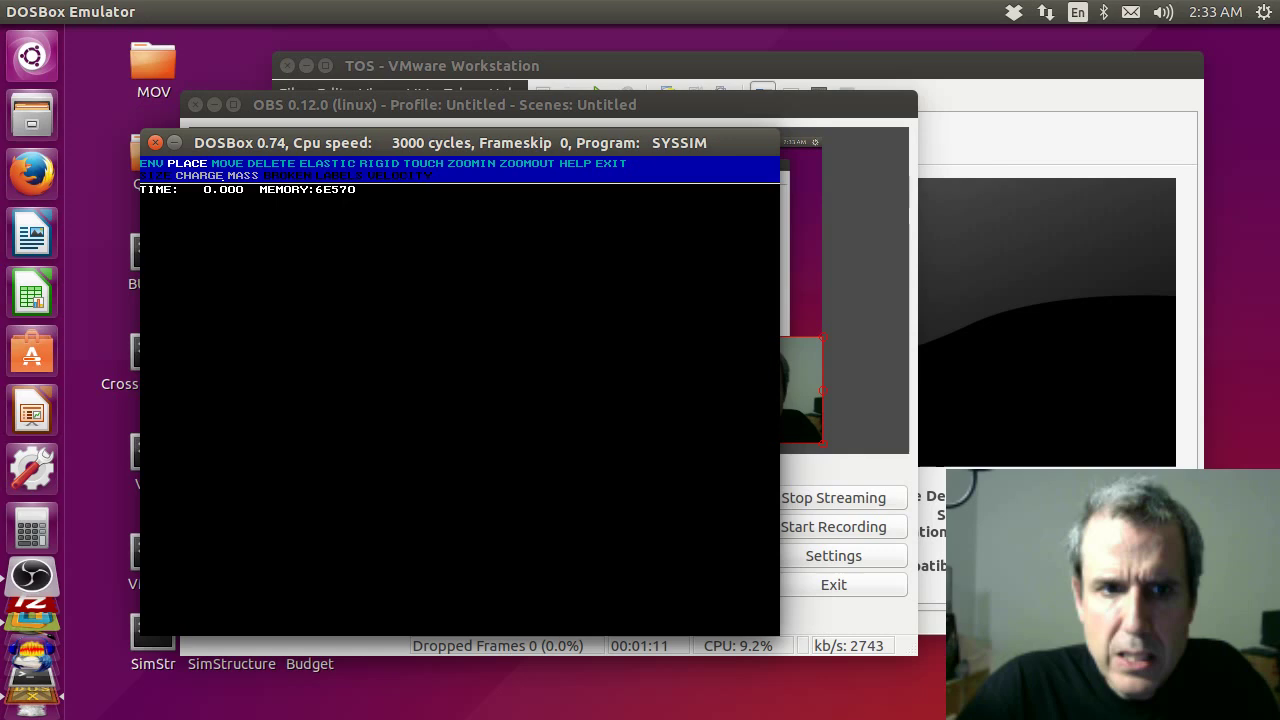
- View the ENV global, particle and connection parameters, then return to the canvas
left_click(152, 165)
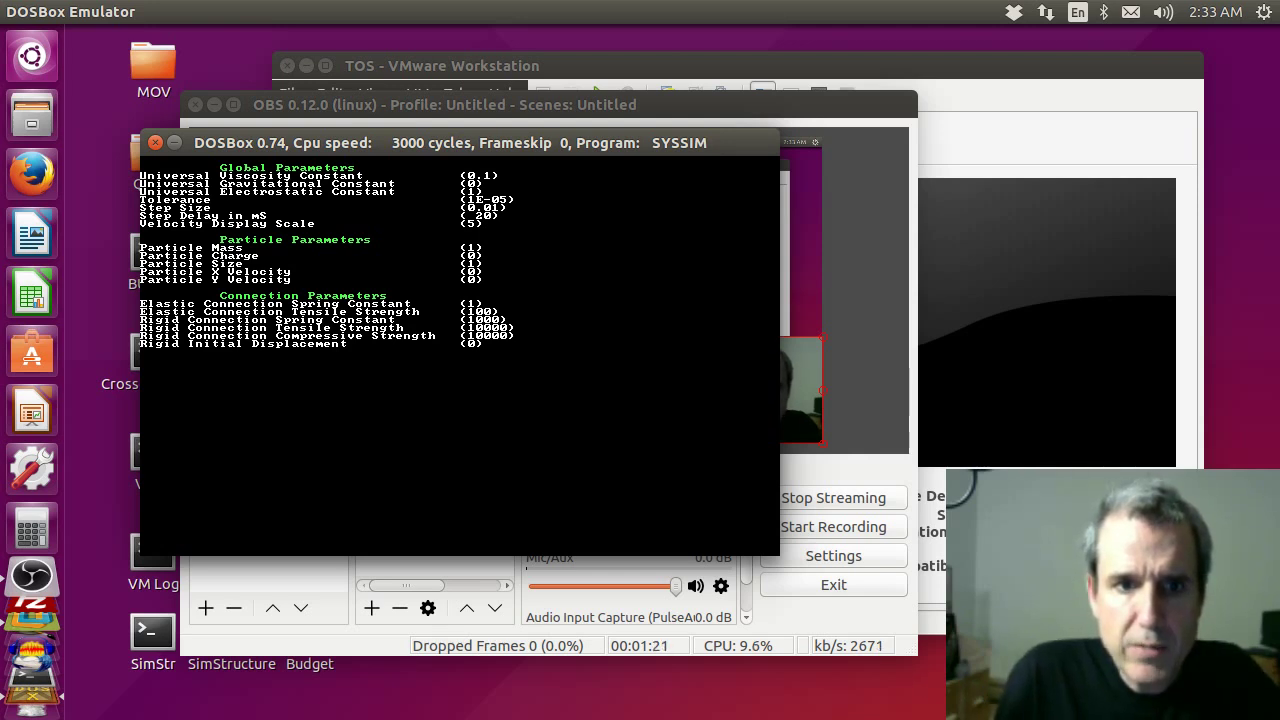
key("Return")
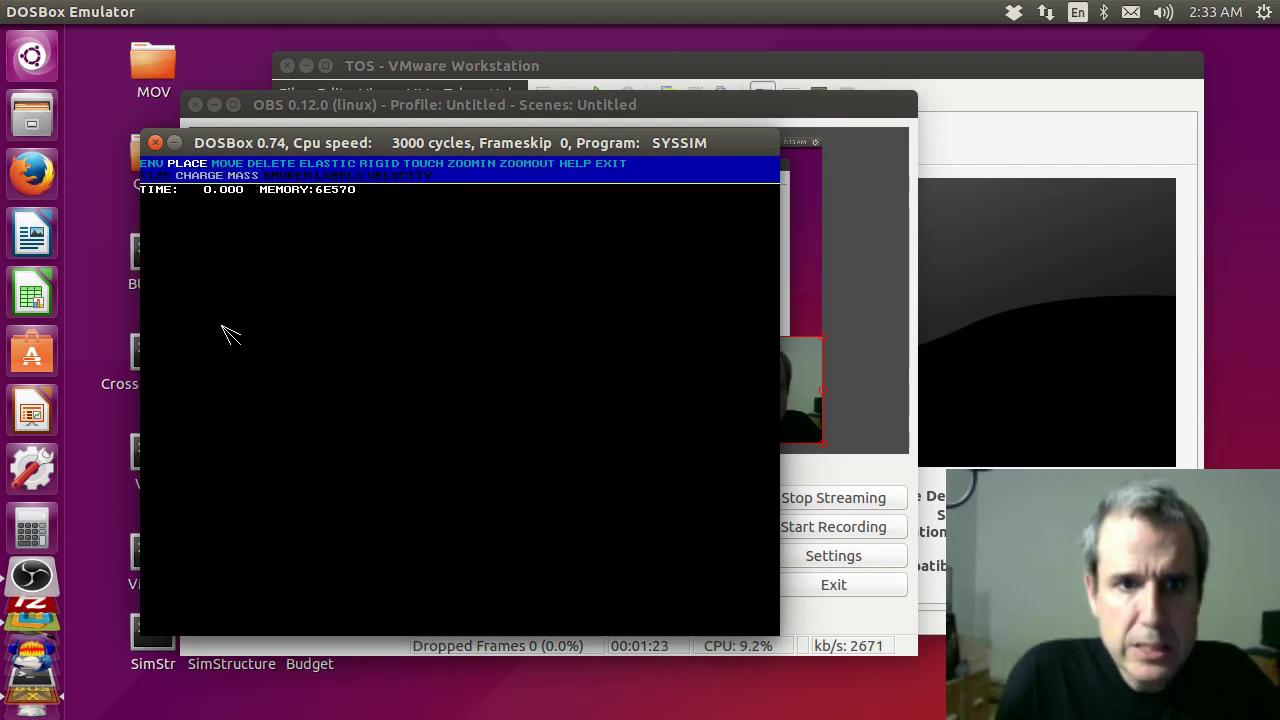
- Place six particles in two groups on the workspace
left_click(363, 301)
left_click(435, 308)
left_click(455, 349)
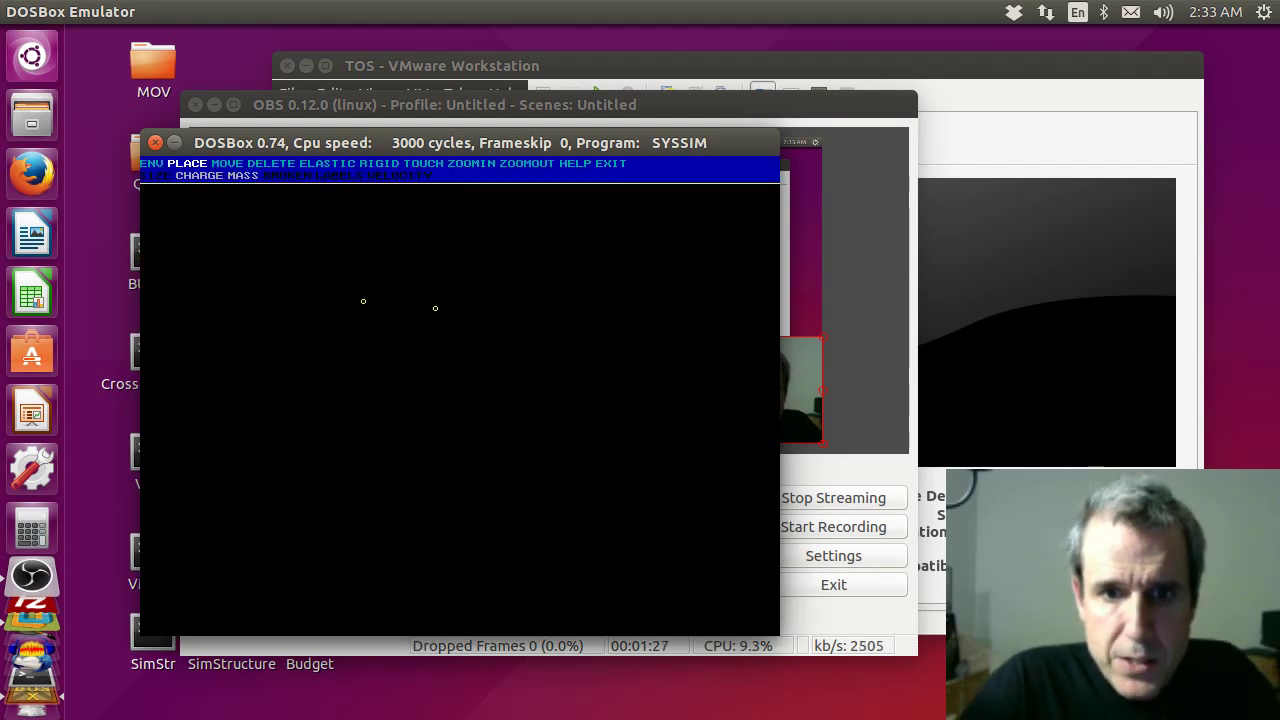
left_click(425, 431)
left_click(296, 442)
left_click(395, 395)
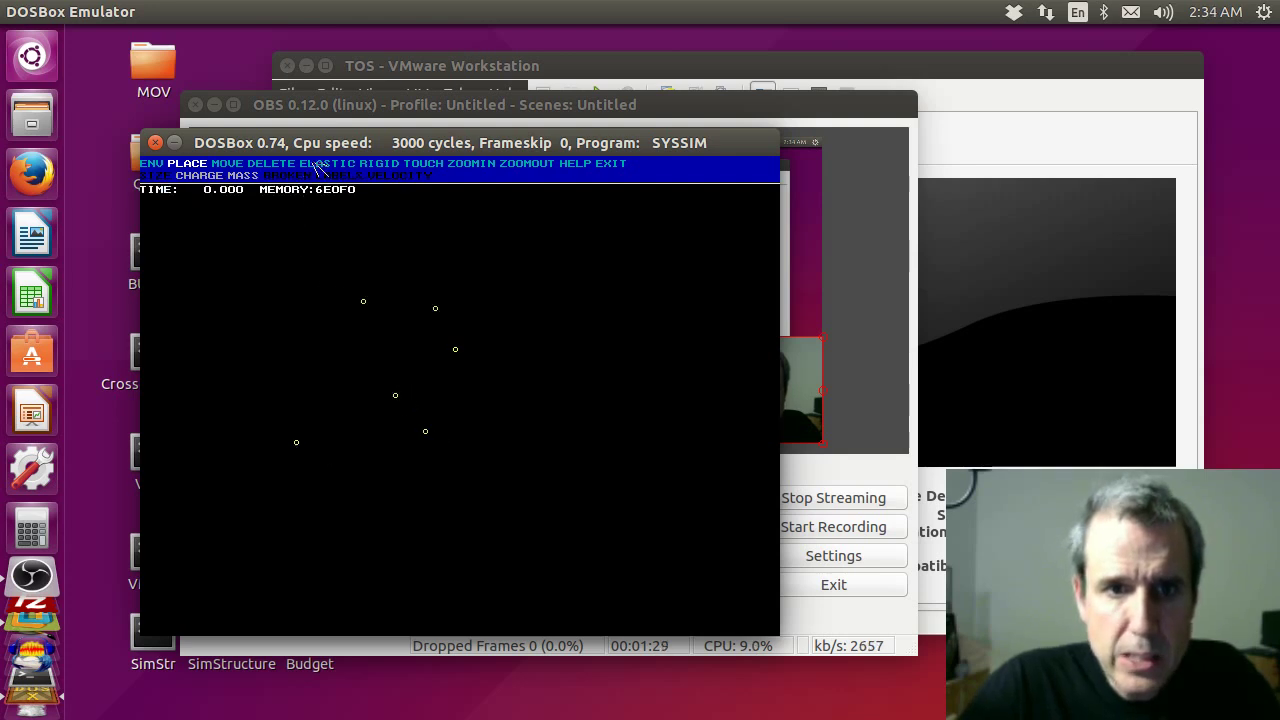
- Join the particles with RIGID connections to form two triangles
left_click(383, 164)
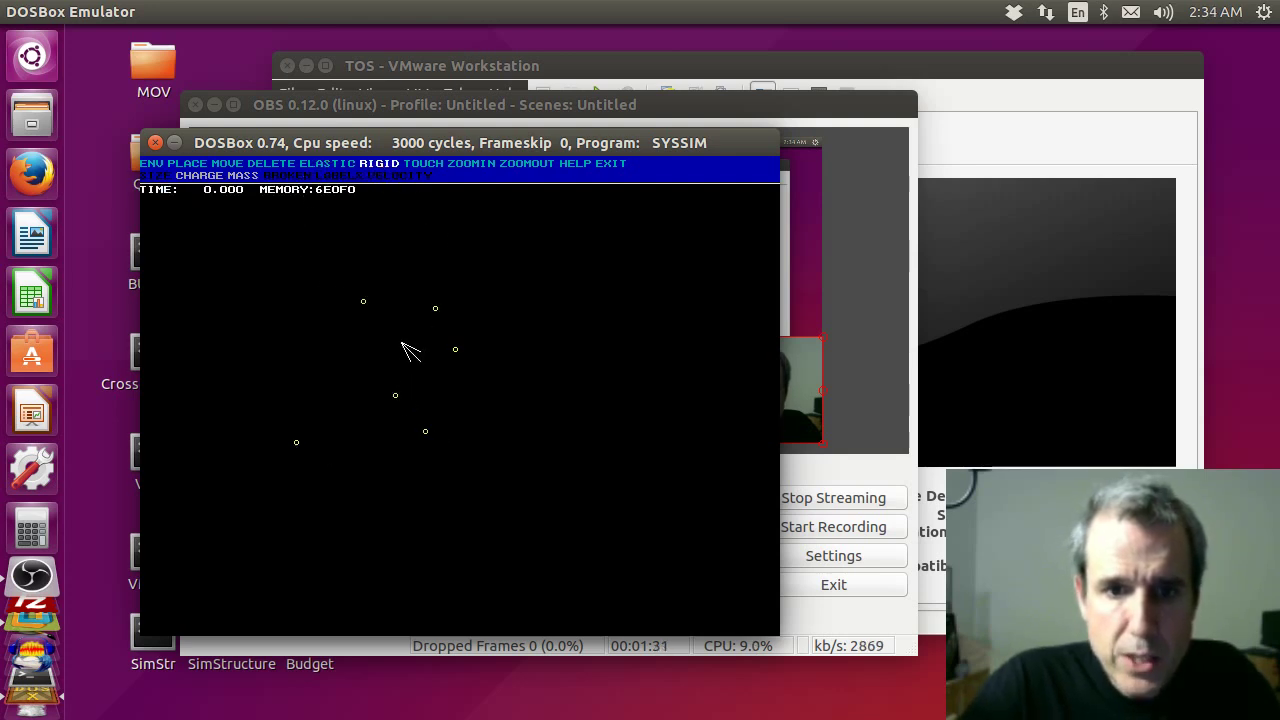
left_click(425, 431)
left_click(455, 349)
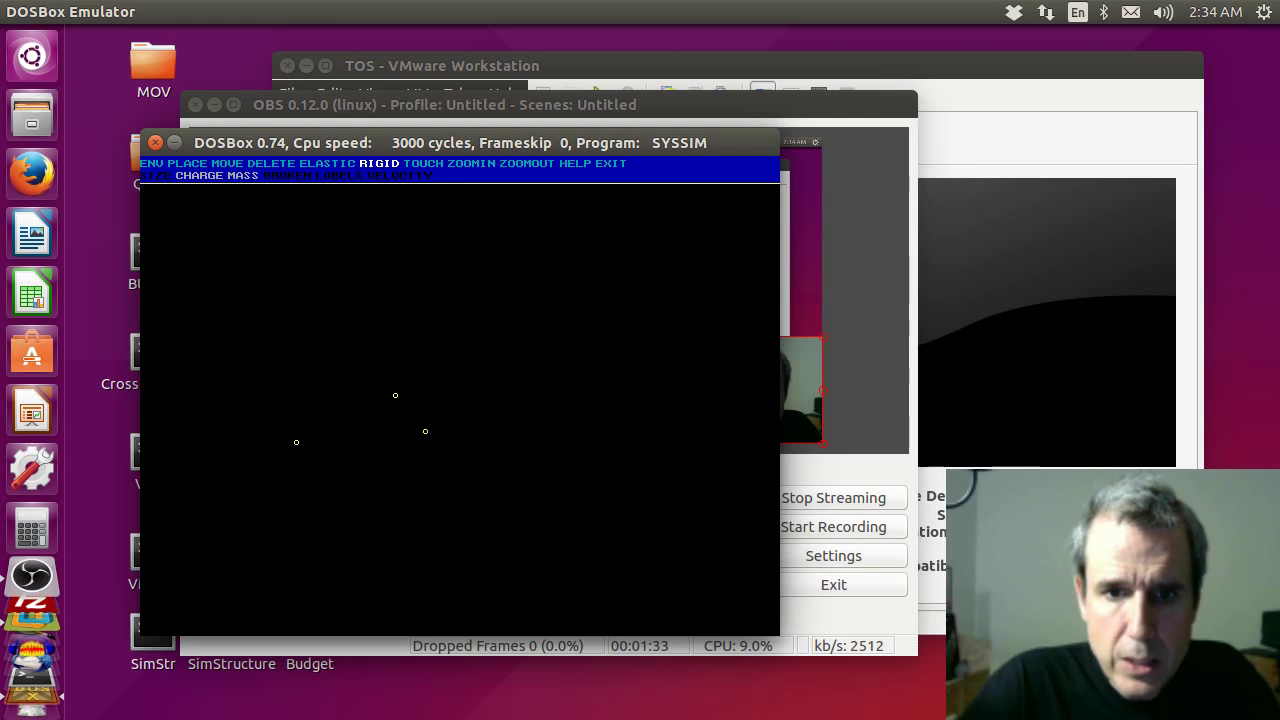
left_click(395, 395)
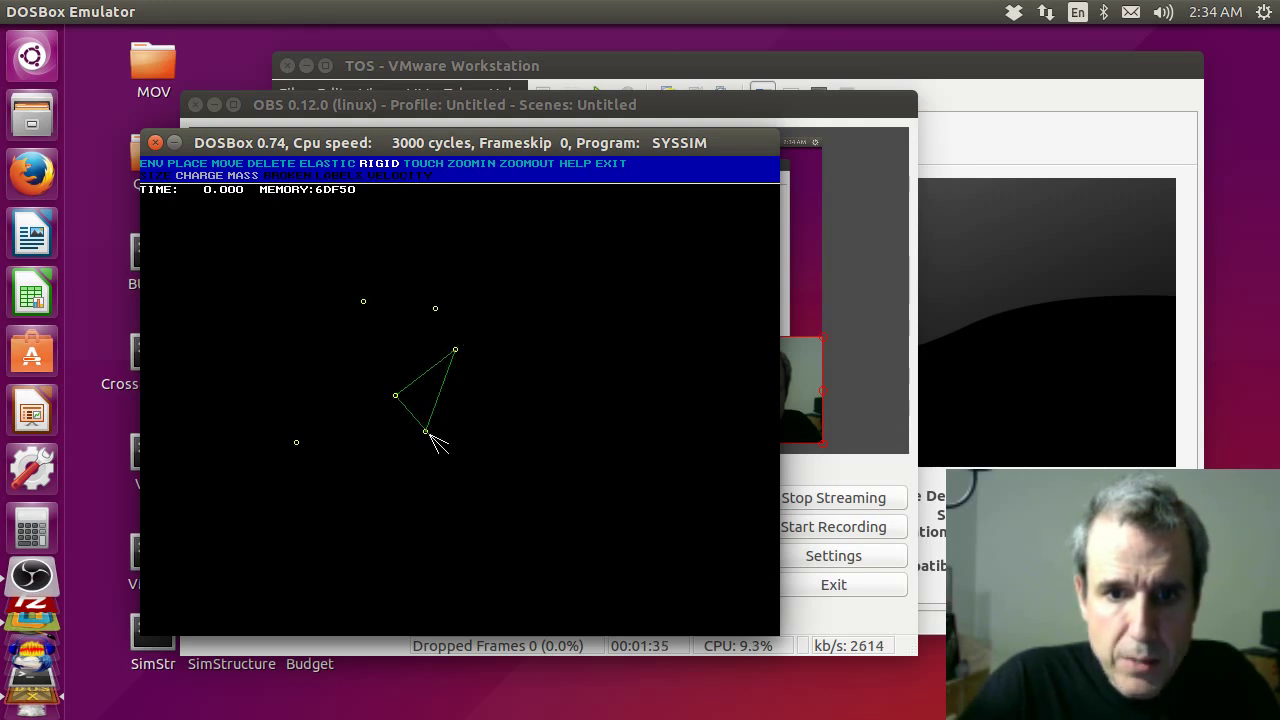
left_click(425, 431)
left_click(443, 314)
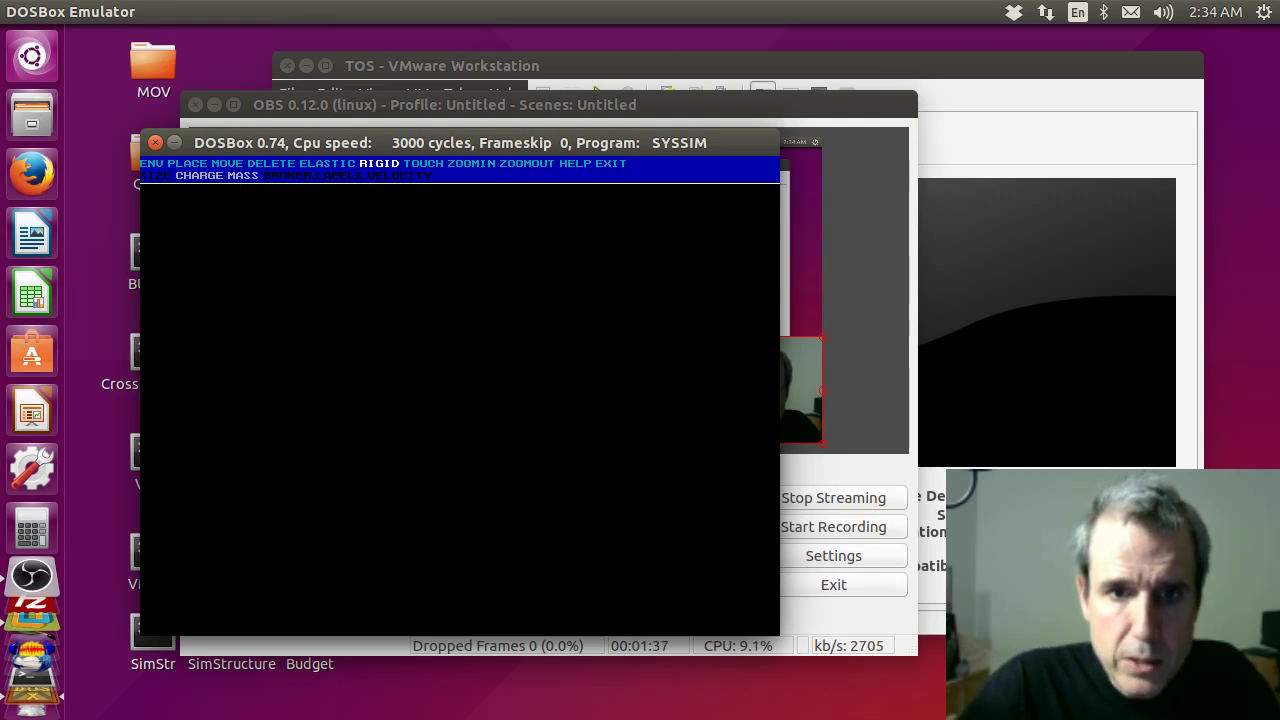
left_click(364, 301)
left_click(297, 443)
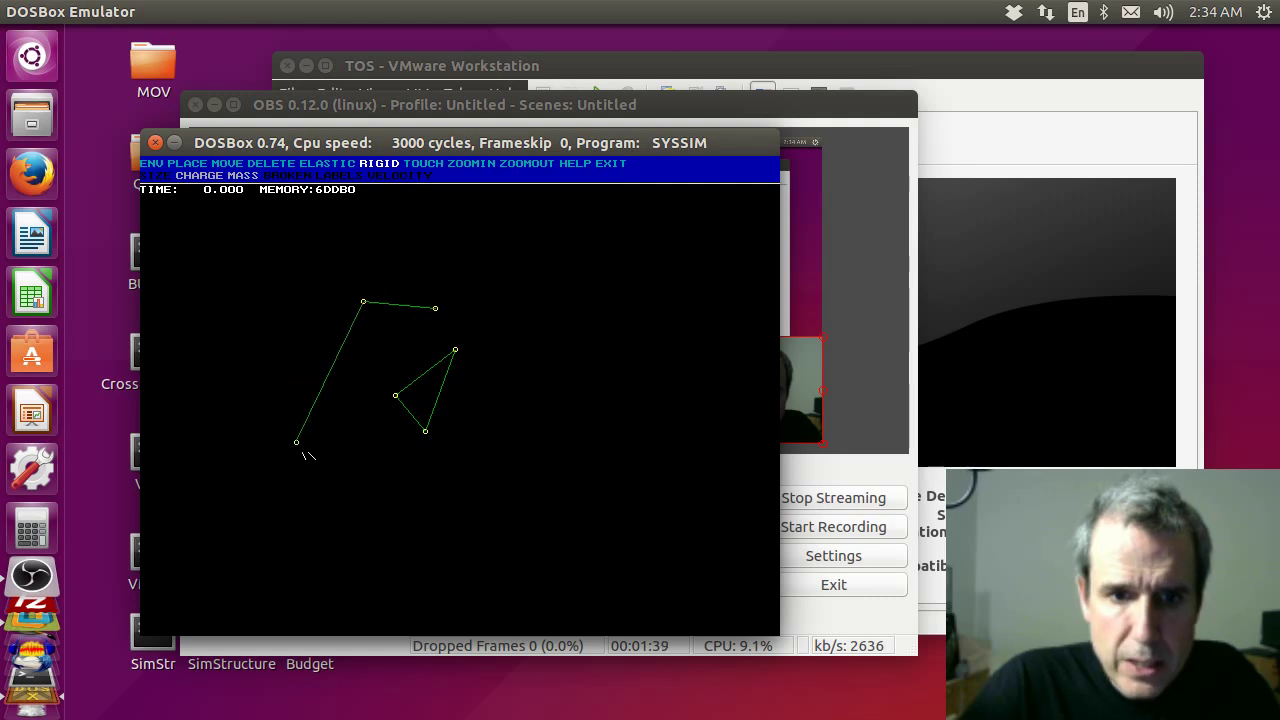
left_click(435, 309)
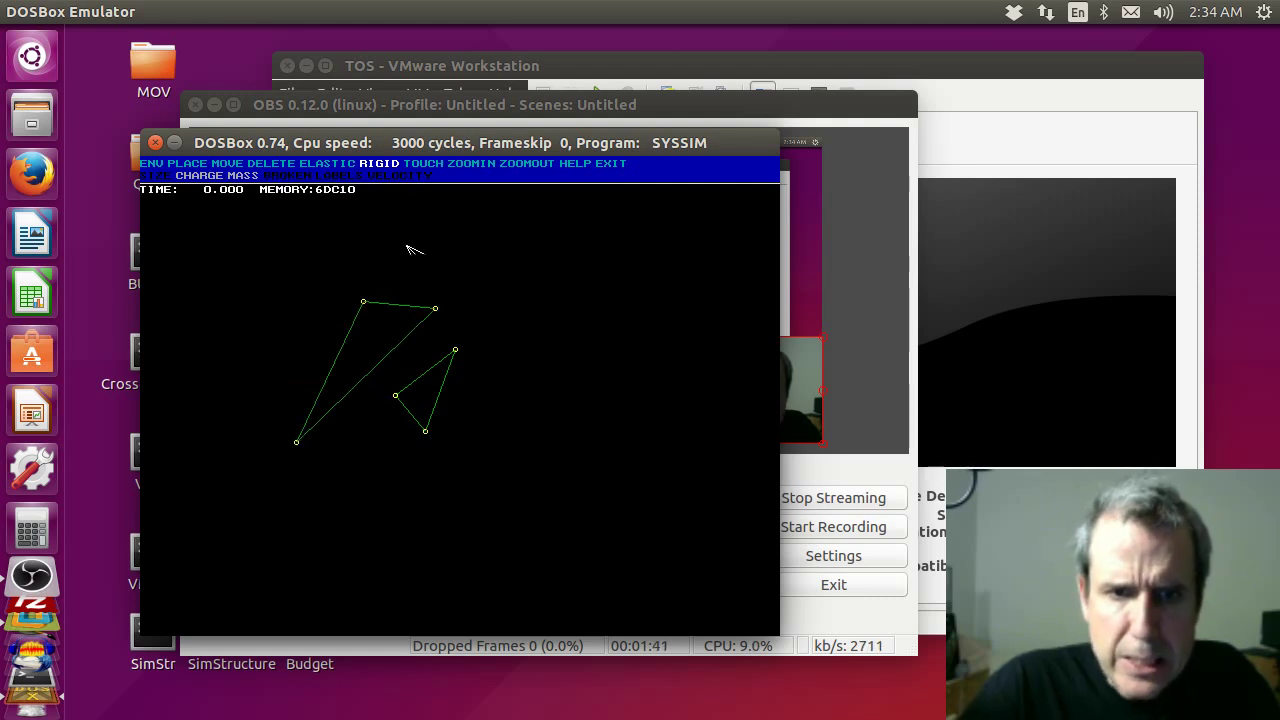
- Add three ELASTIC connections linking the two triangles together
left_click(330, 163)
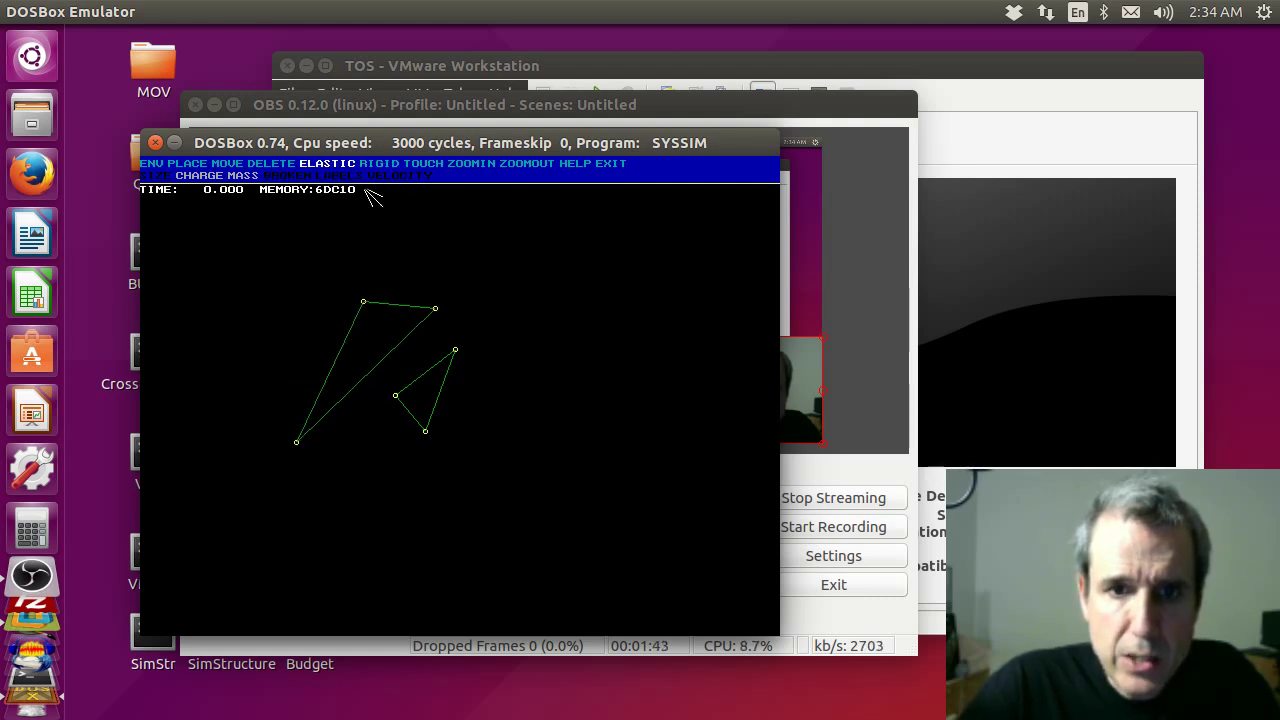
left_click(435, 309)
left_click(455, 349)
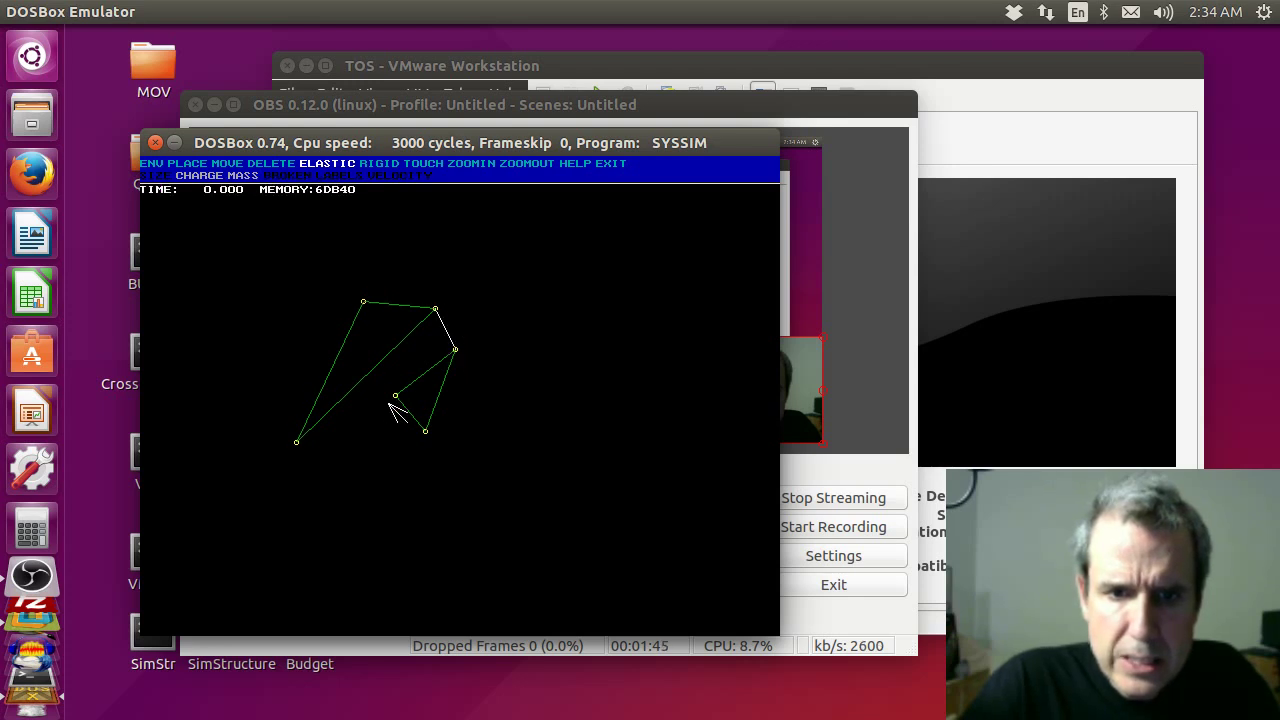
left_click(395, 396)
left_click(296, 442)
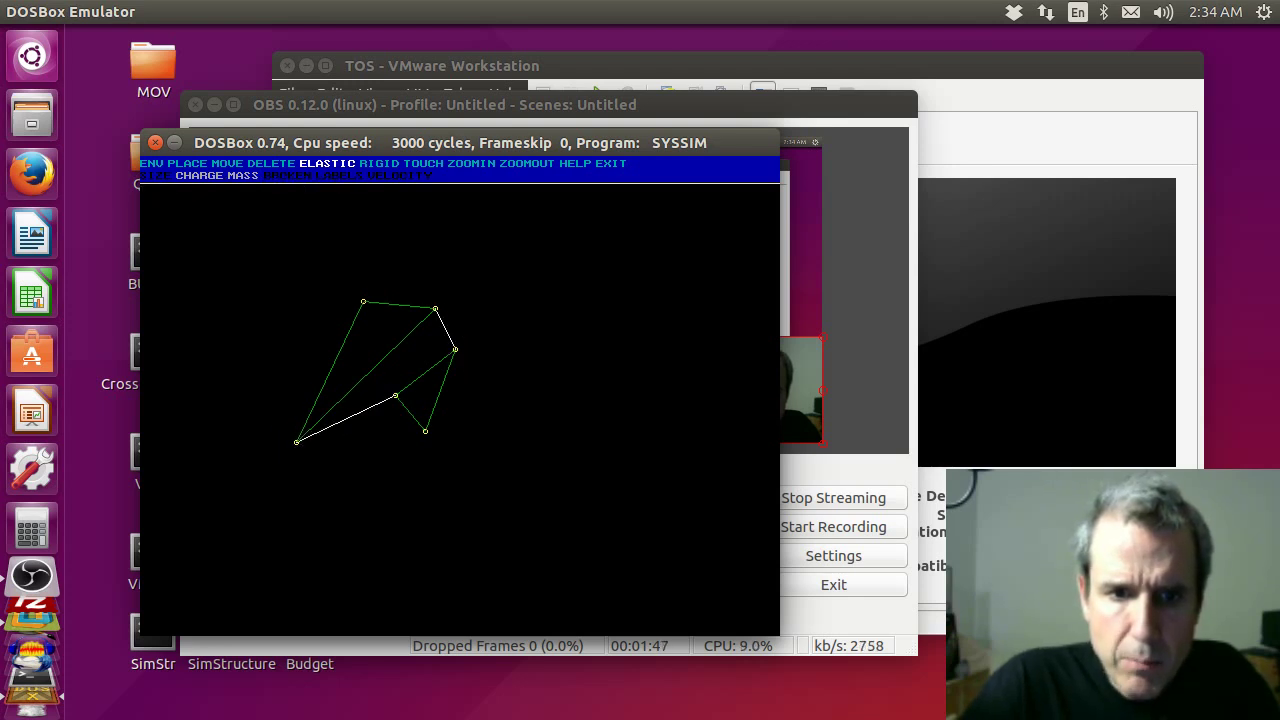
left_click(425, 431)
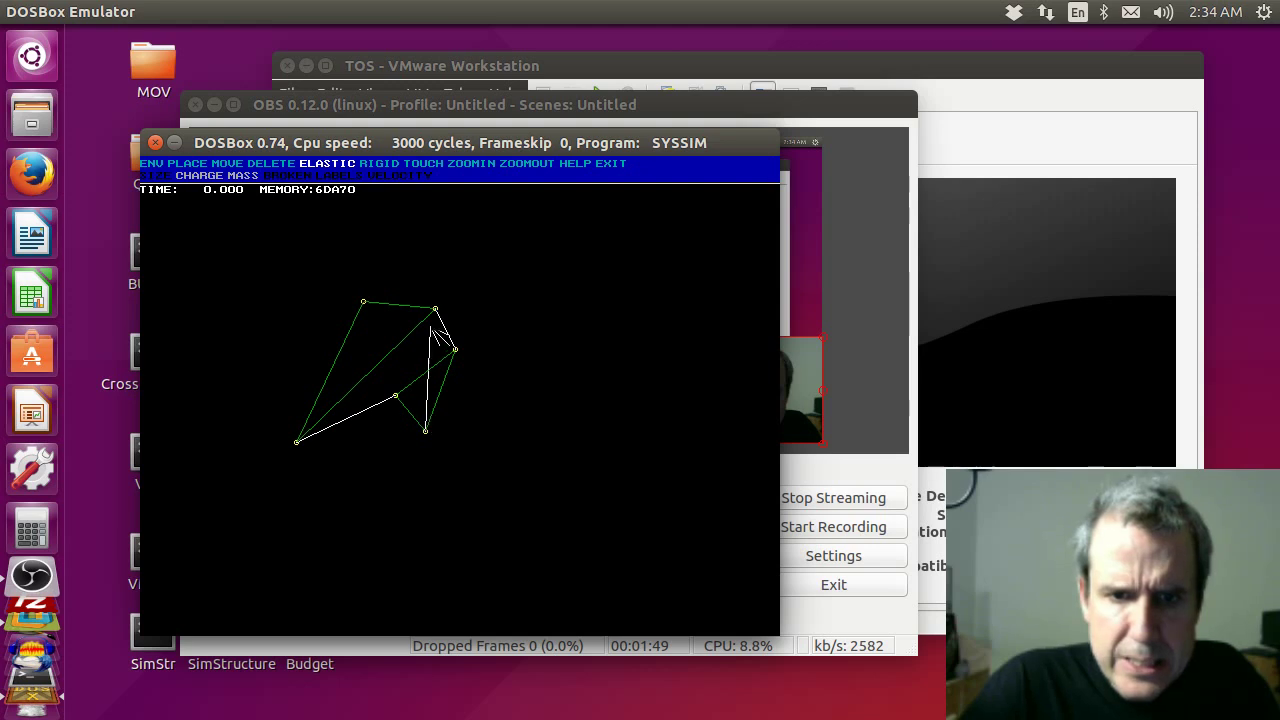
left_click(435, 309)
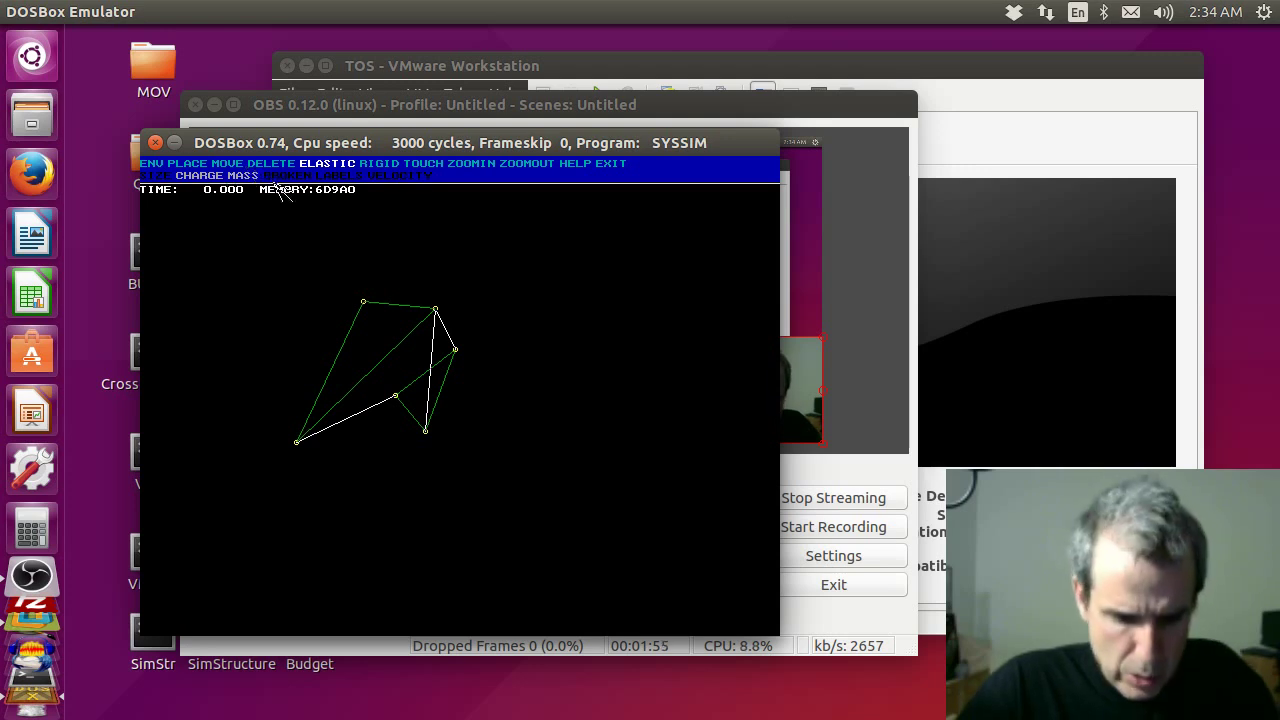
- Start the simulation run from the main menu, accepting the default 1E-05 tolerance
key("r")
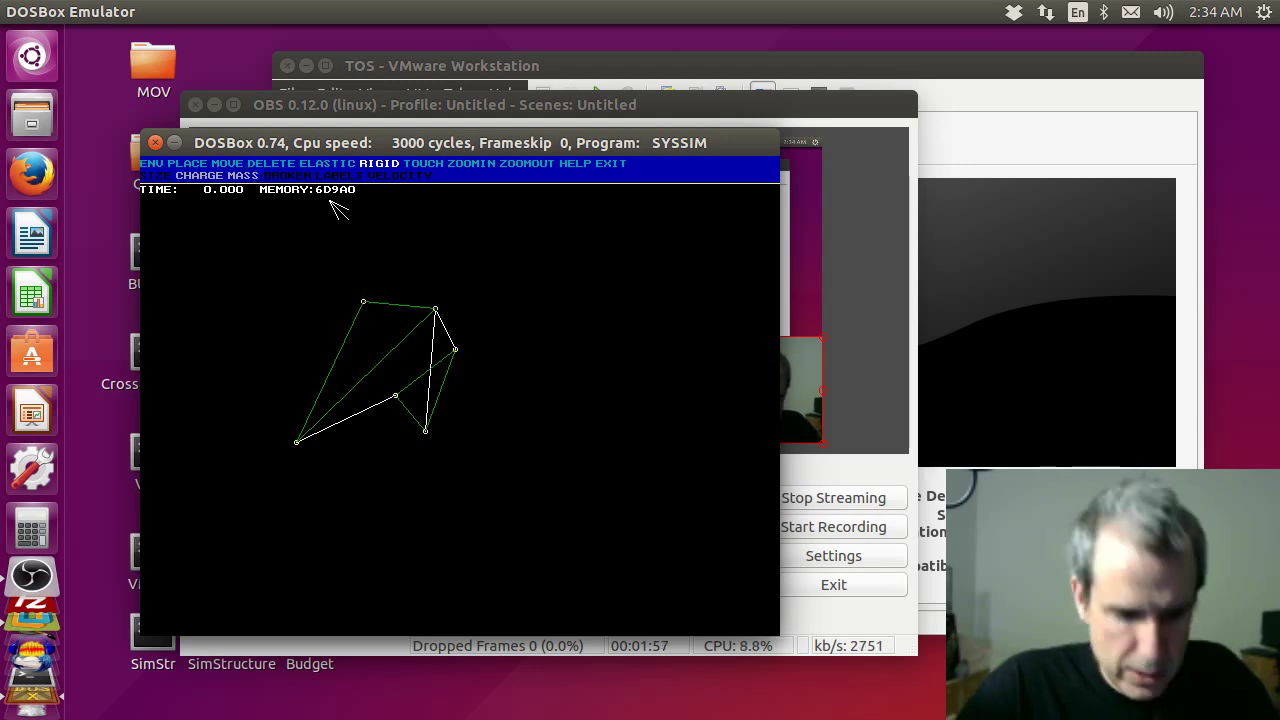
key("Escape")
key("r")
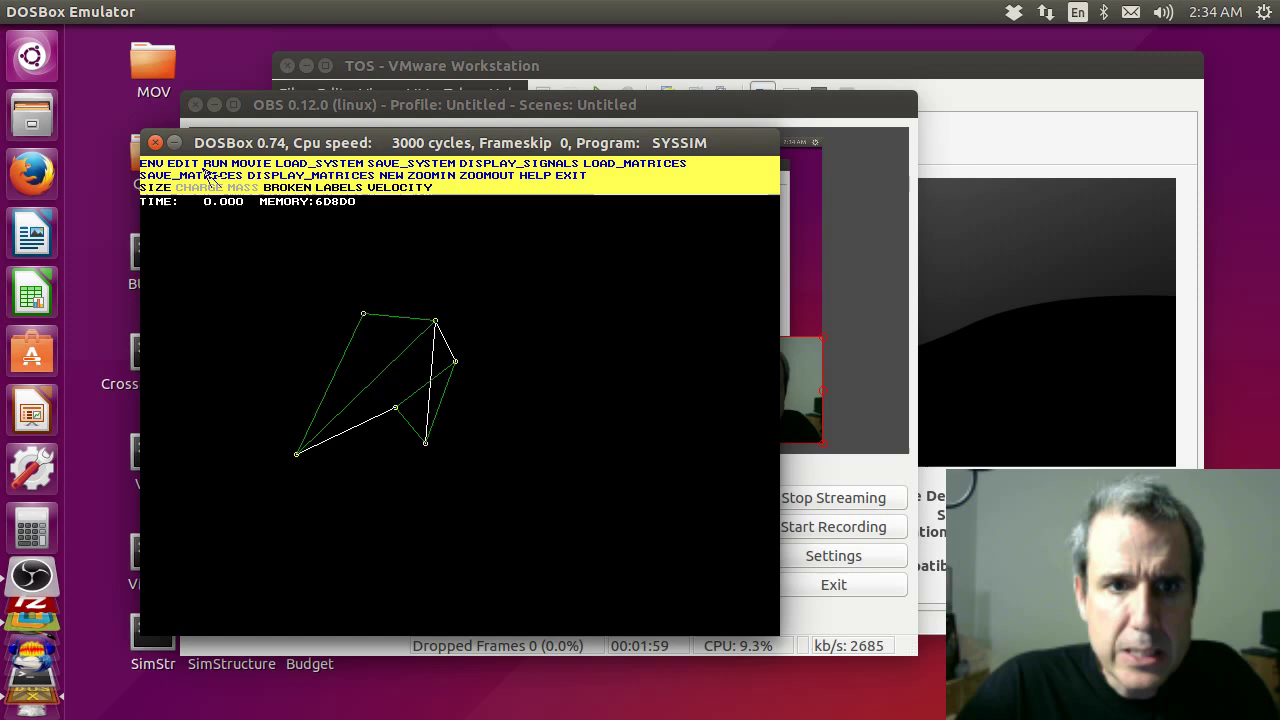
key("Return")
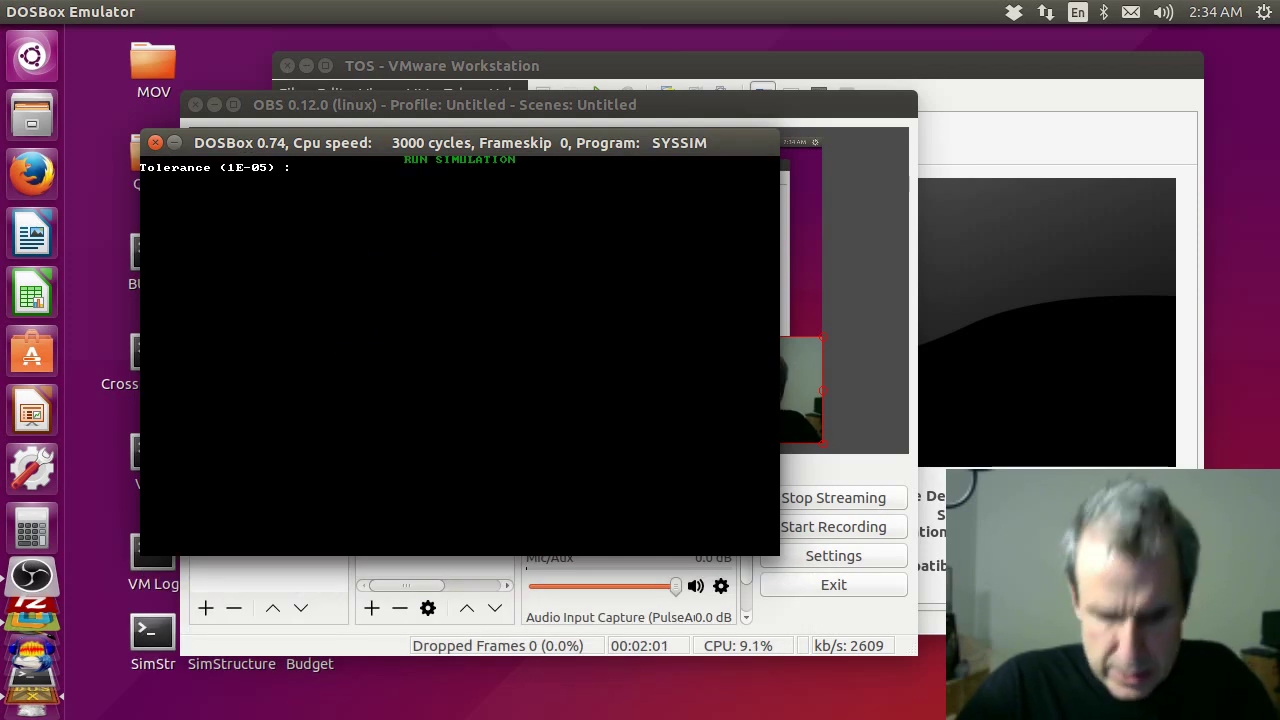
key("Return")
key("Return")
key("Return")
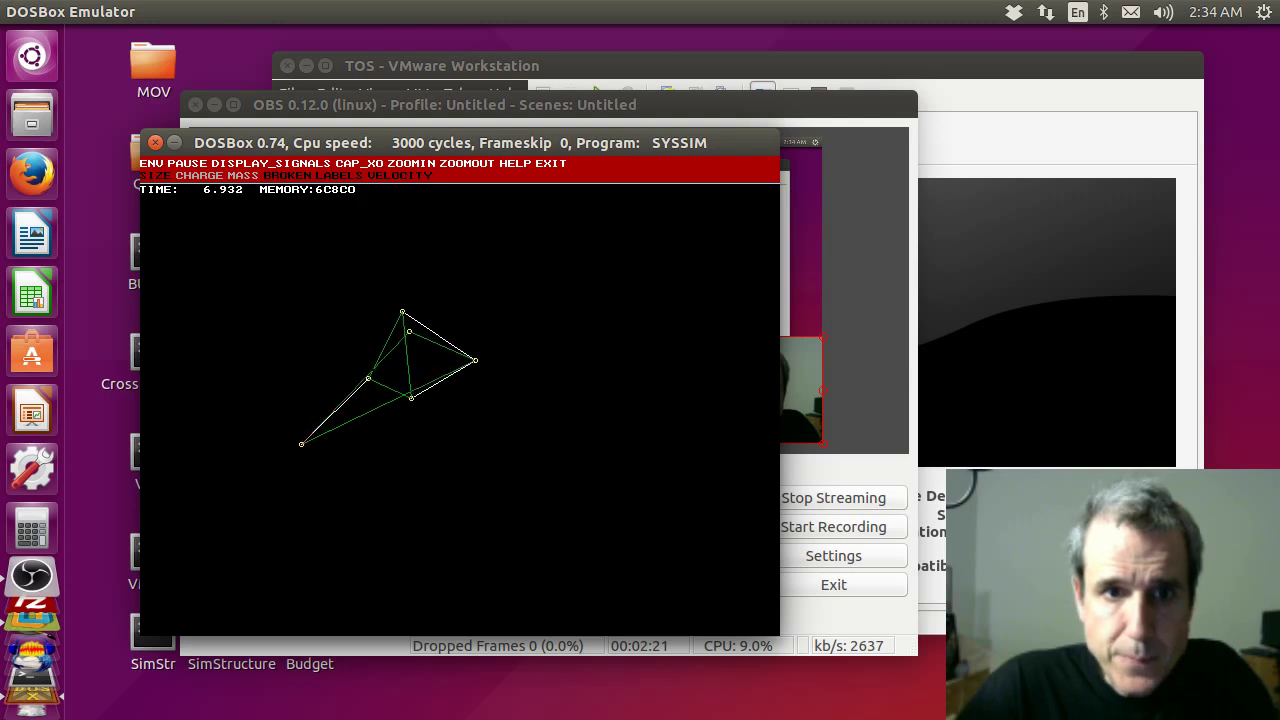
- Pause the simulation, zoom in on the network, and show the ENV parameter listing
key("p")
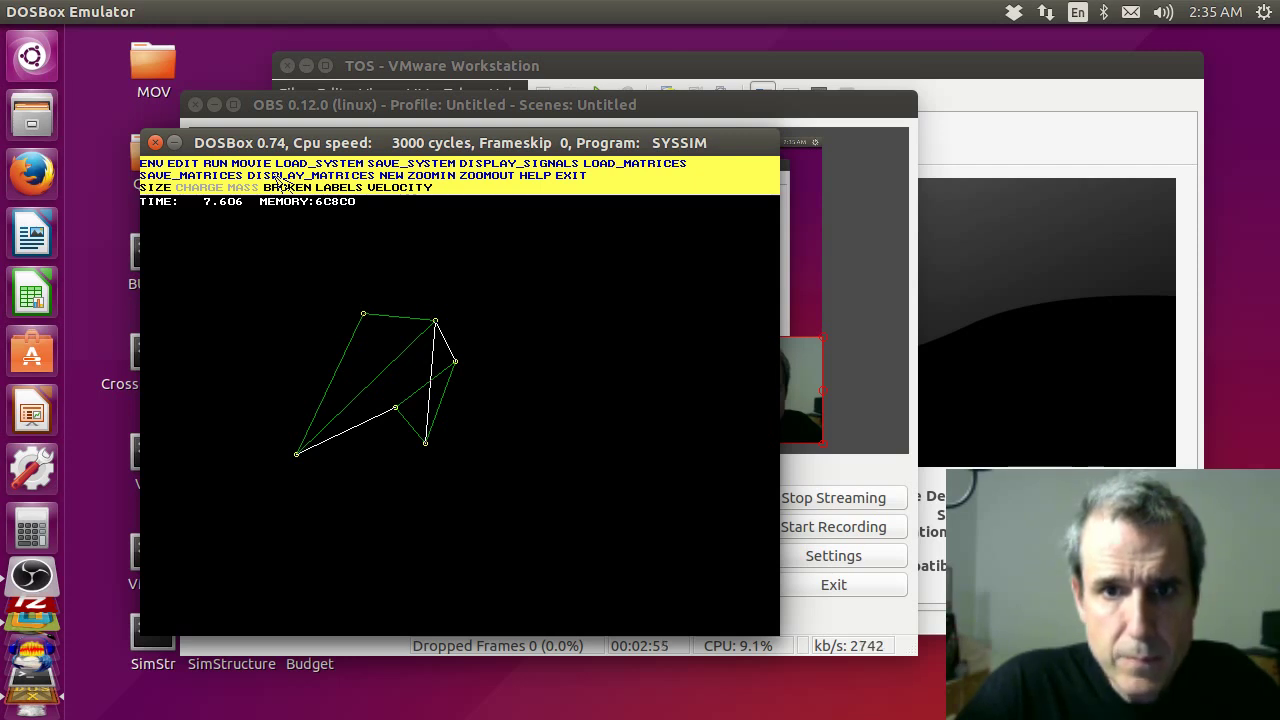
left_click(437, 177)
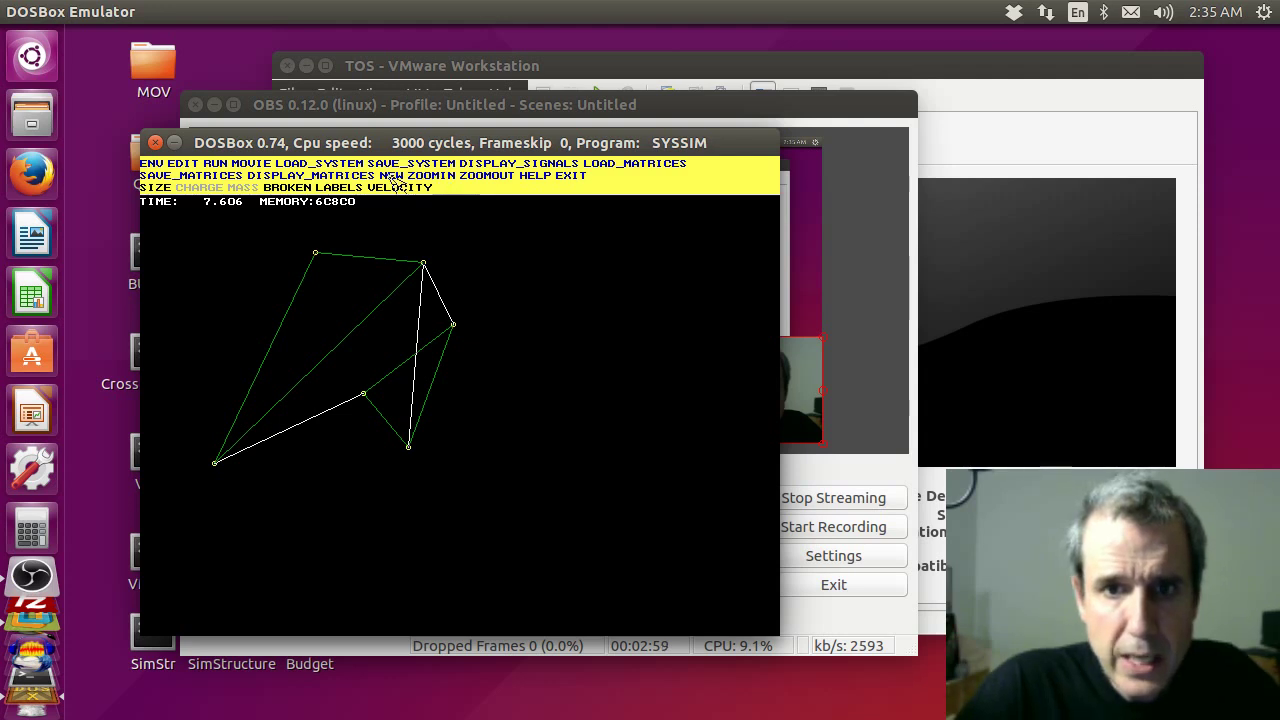
left_click(158, 167)
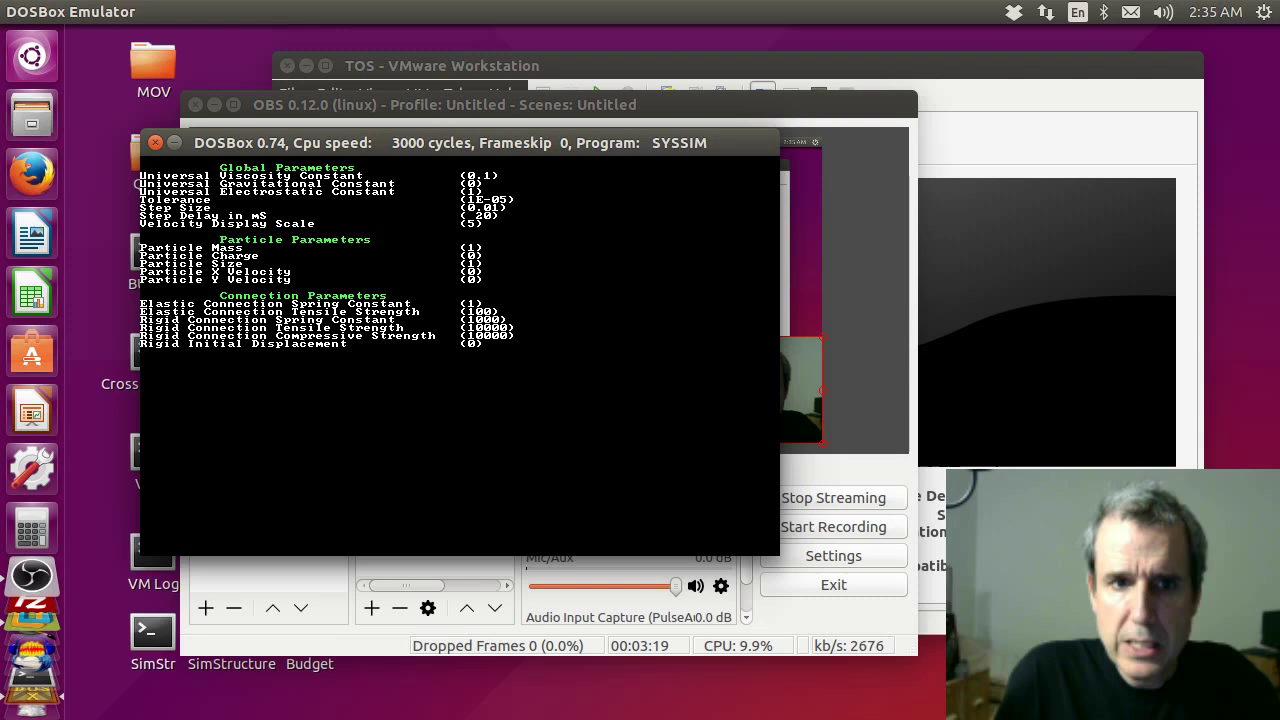
- Set the Universal Electrostatic Constant to 0 and return to the paused simulation view
type("1")
key("BackSpace")
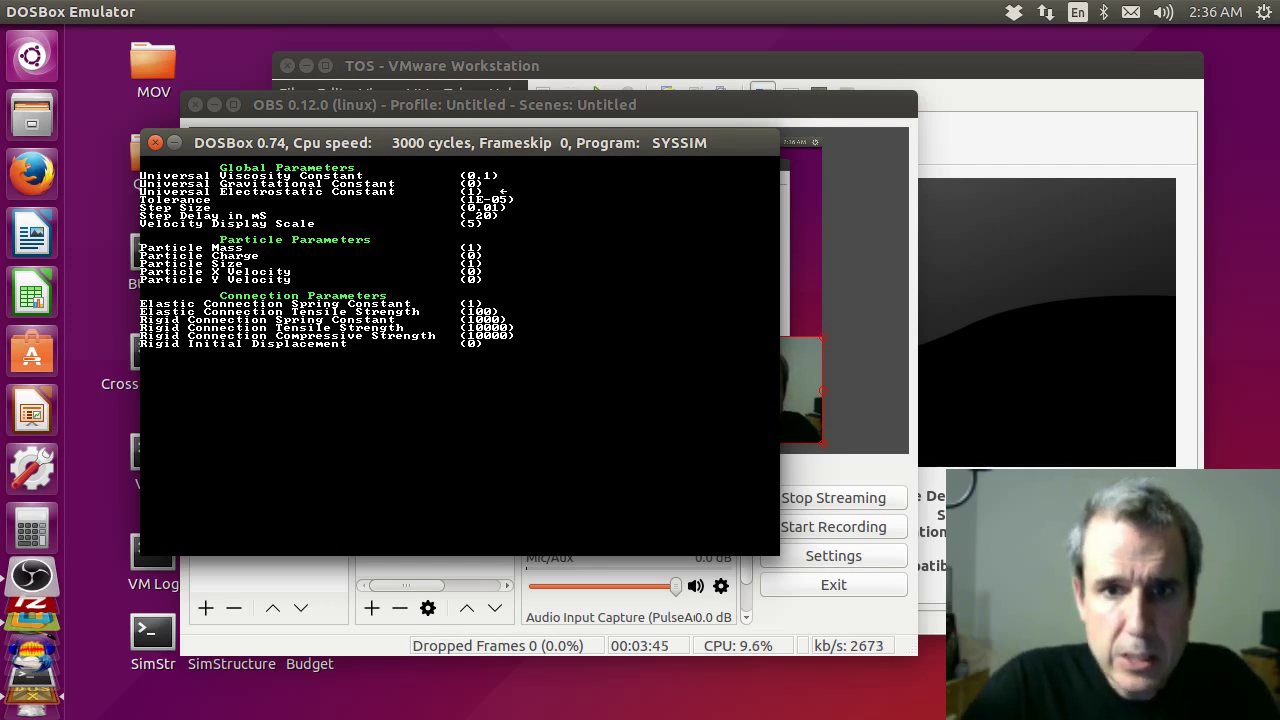
type("p[po")
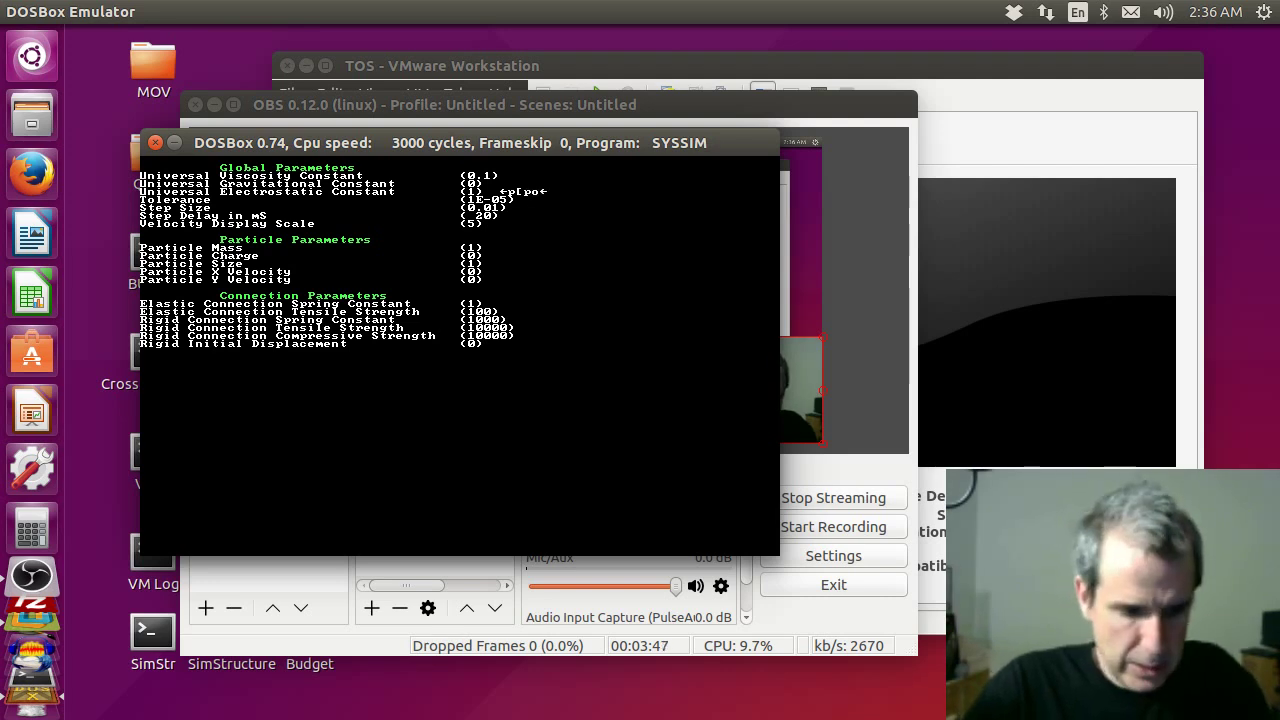
key("BackSpace")
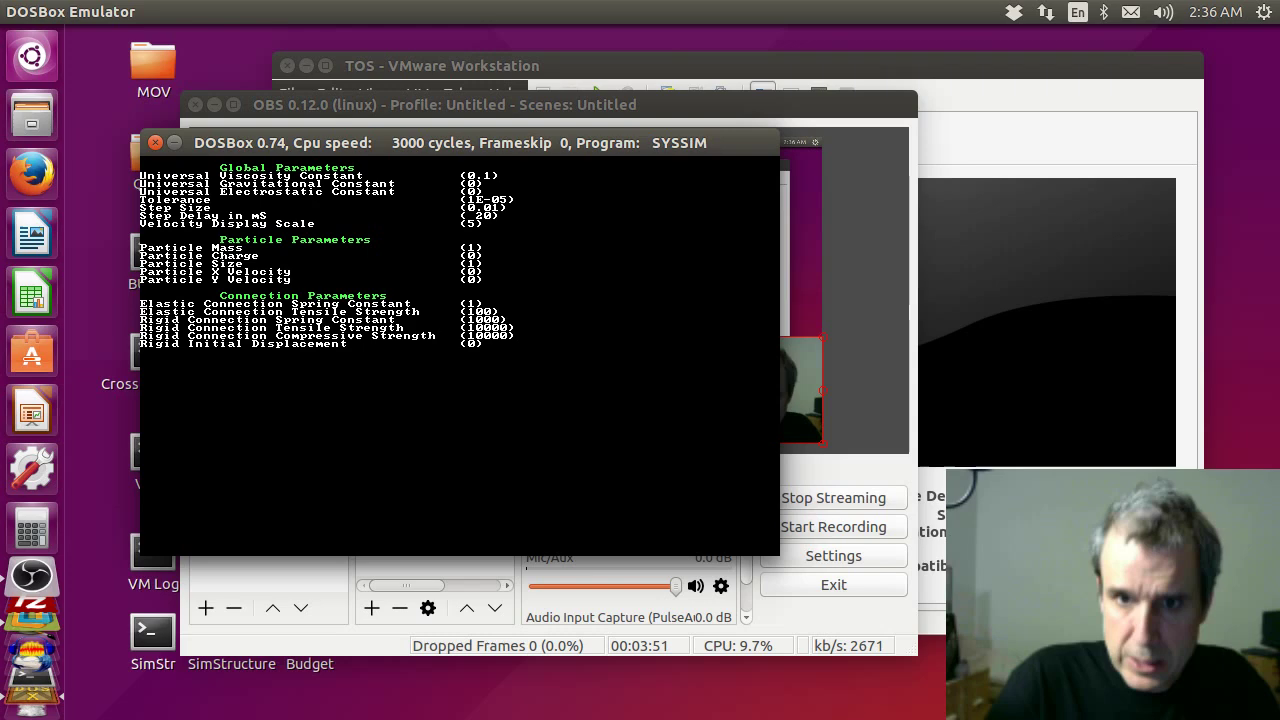
key("Escape")
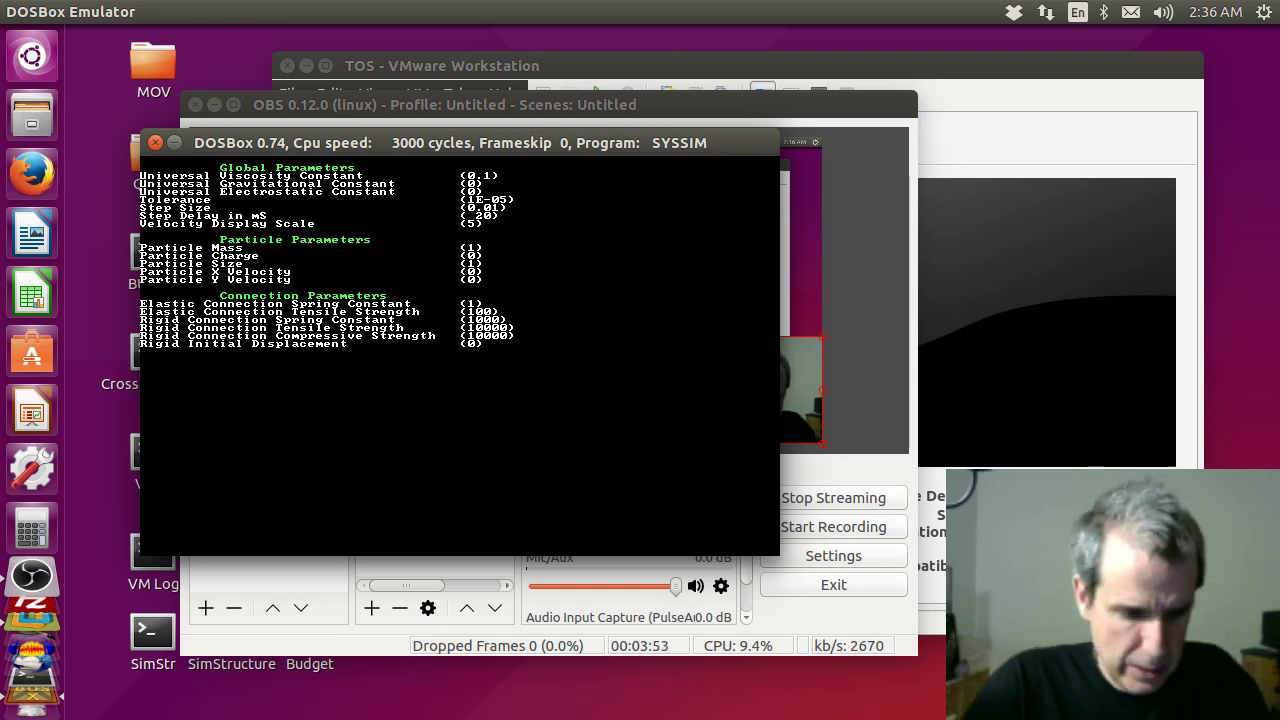
key("Escape")
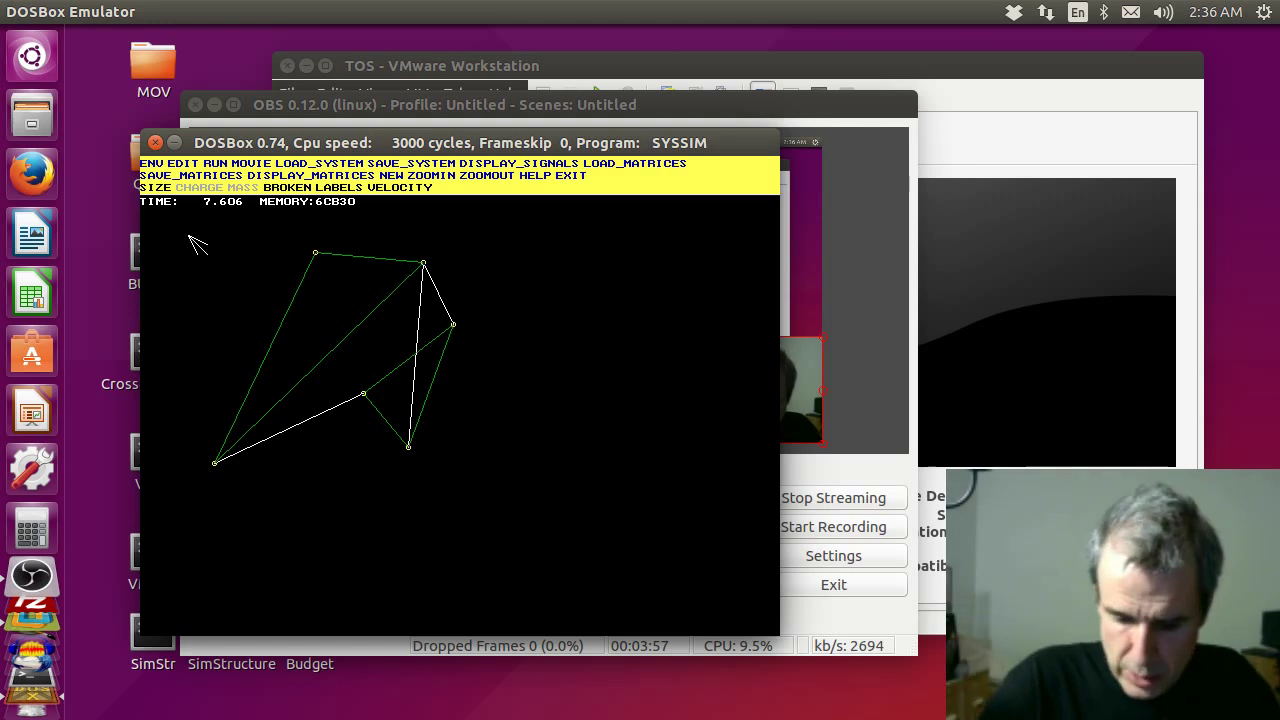
key("alt+Return")
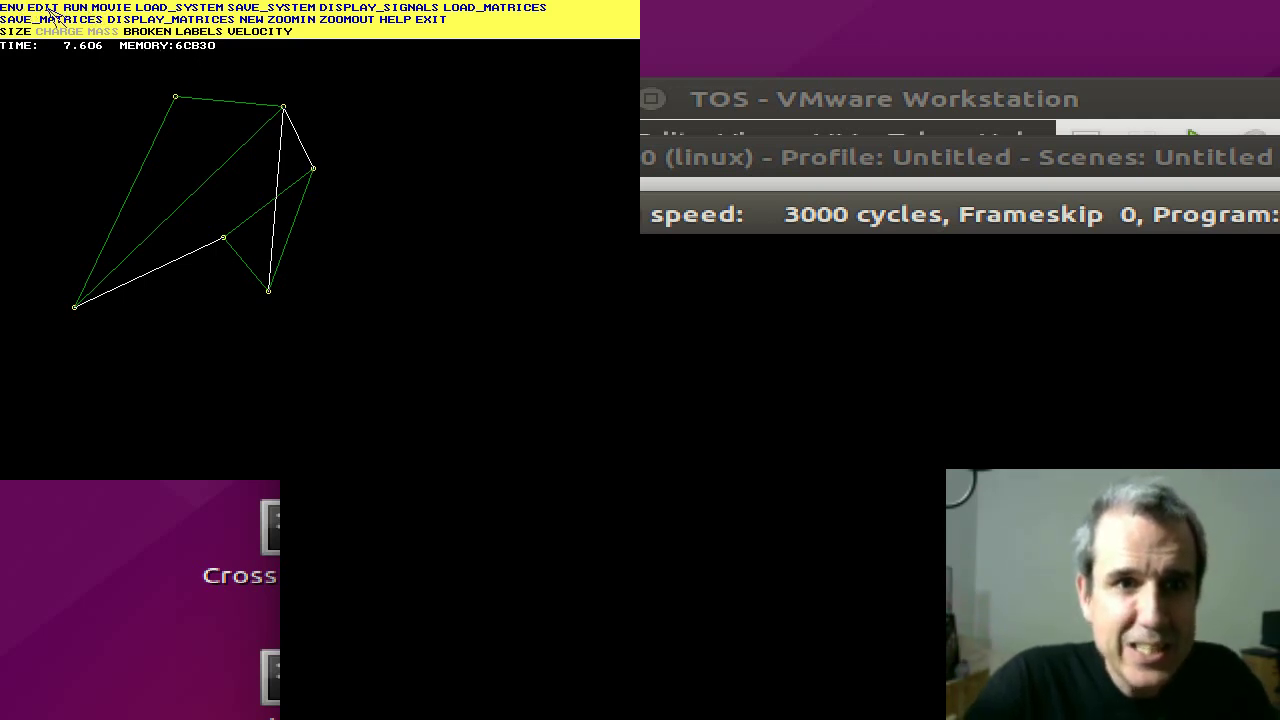
left_click(16, 10)
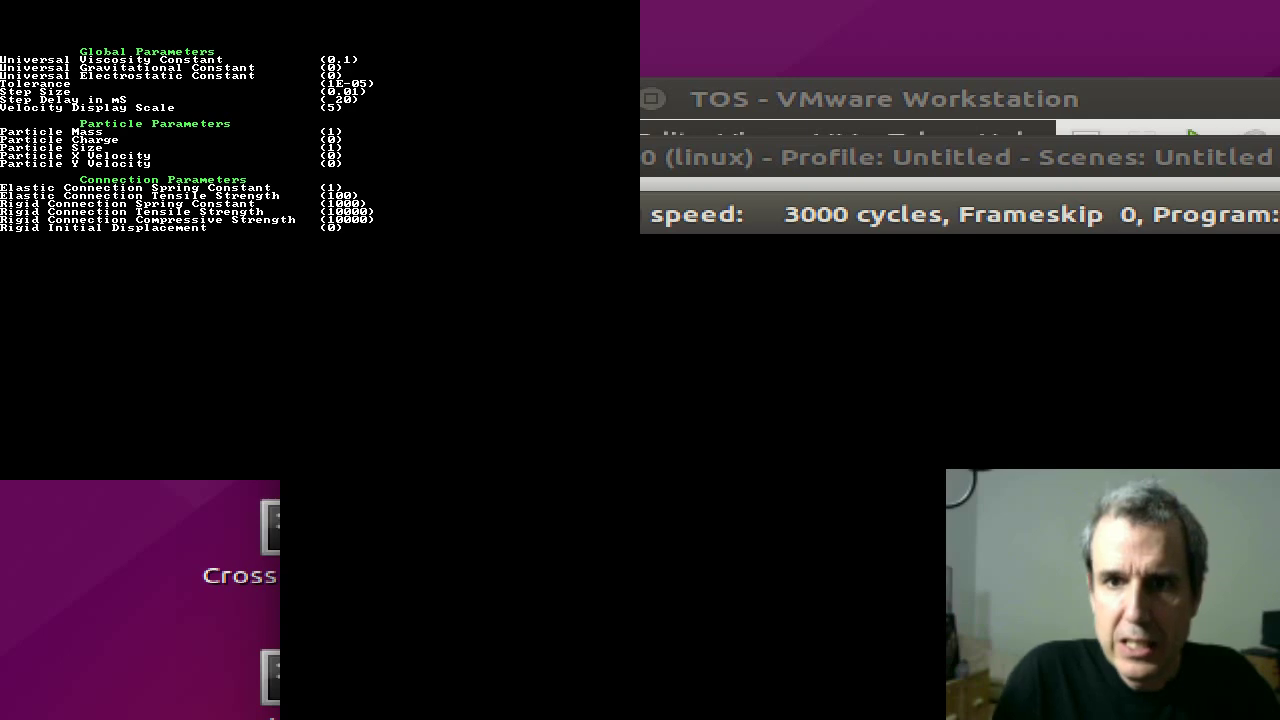
left_click(14, 195)
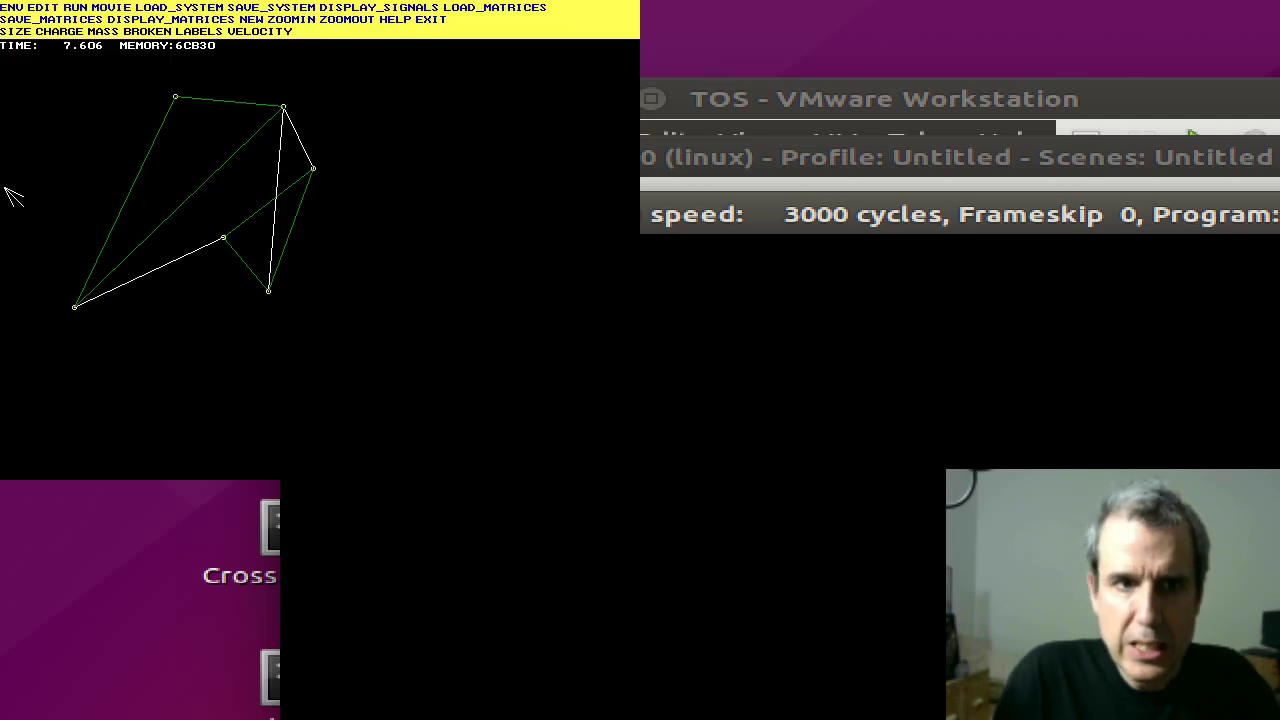
key("alt+Return")
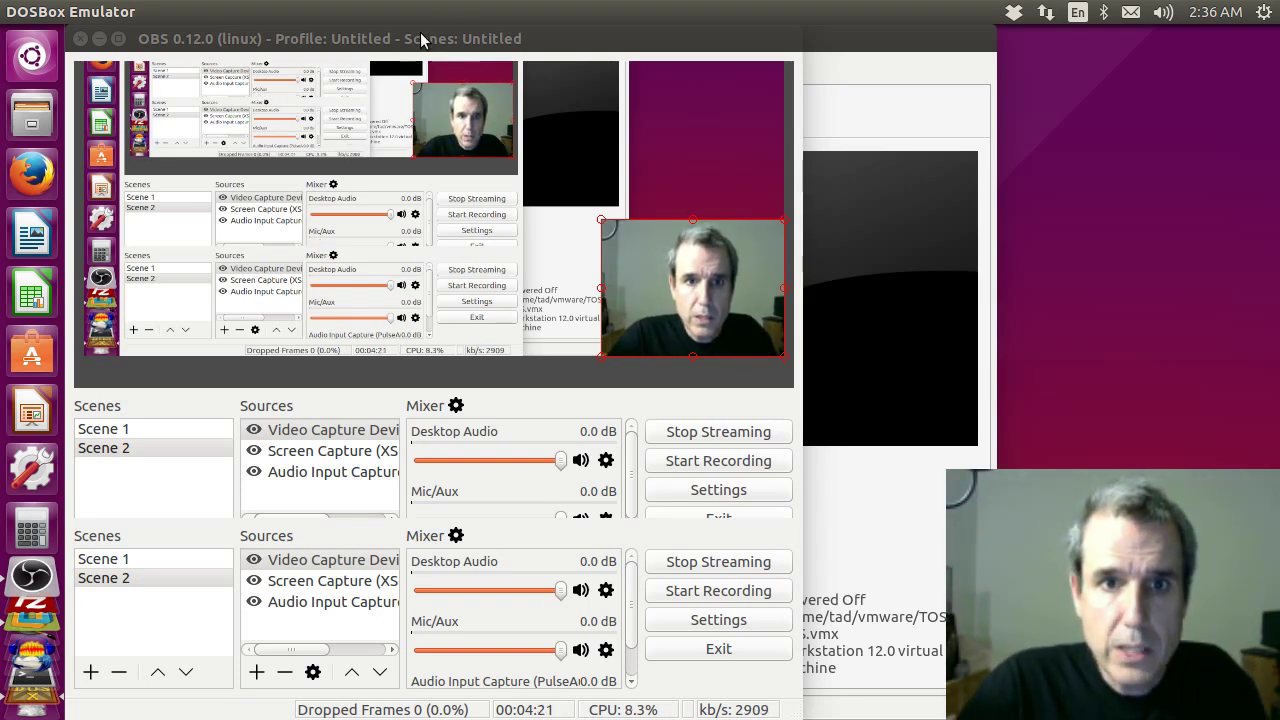
- Move the OBS and VMware windows aside, close DOSBox, and resize VMware in front
left_click_drag(472, 30, 757, 30)
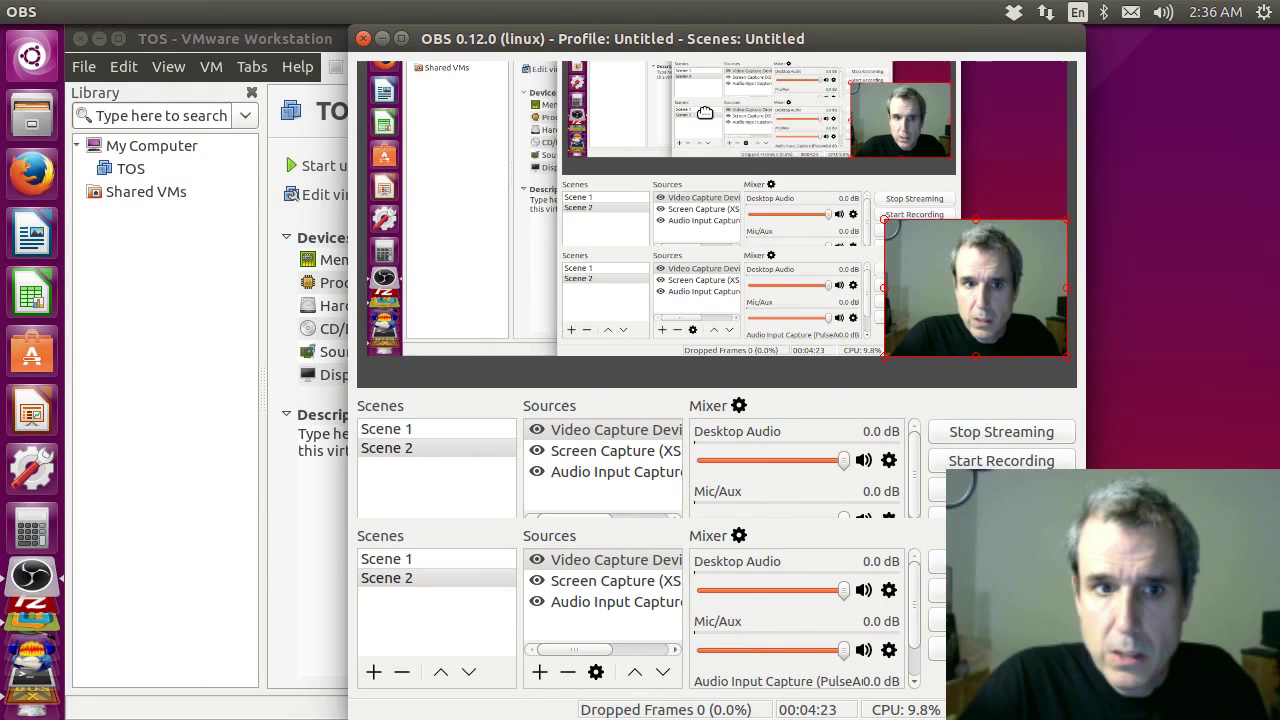
left_click_drag(246, 40, 599, 40)
left_click(306, 141)
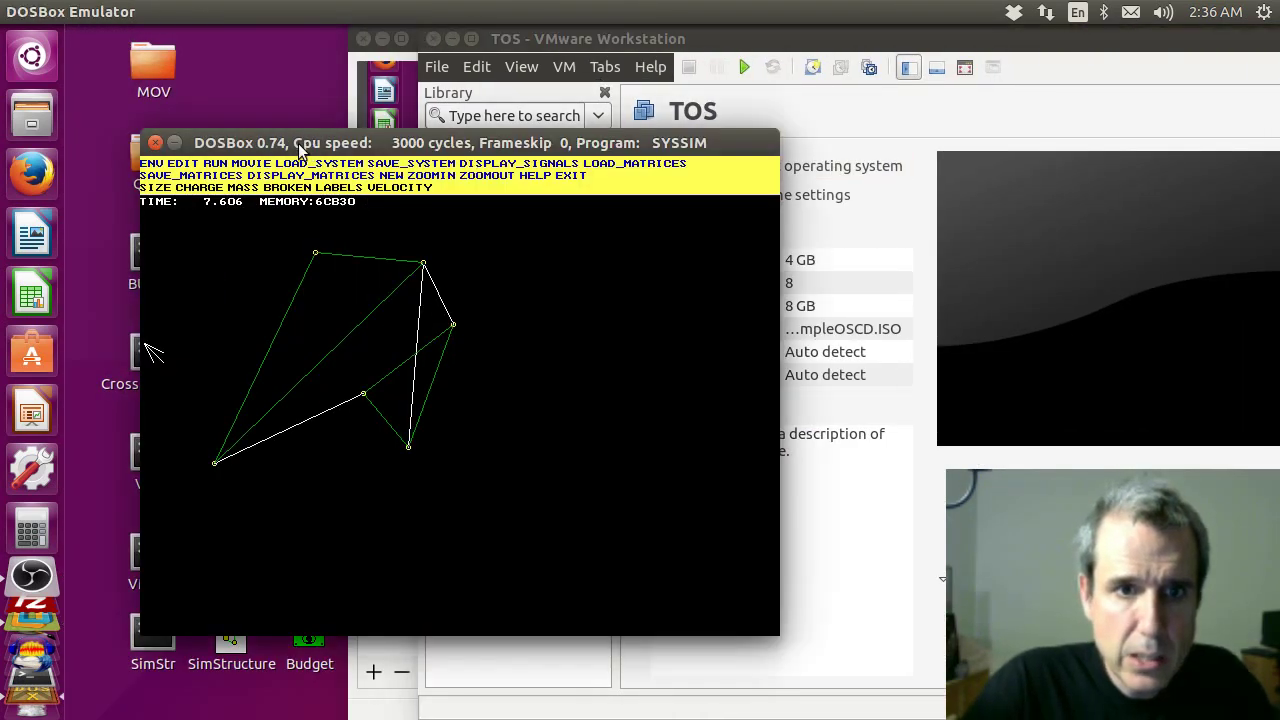
left_click(156, 143)
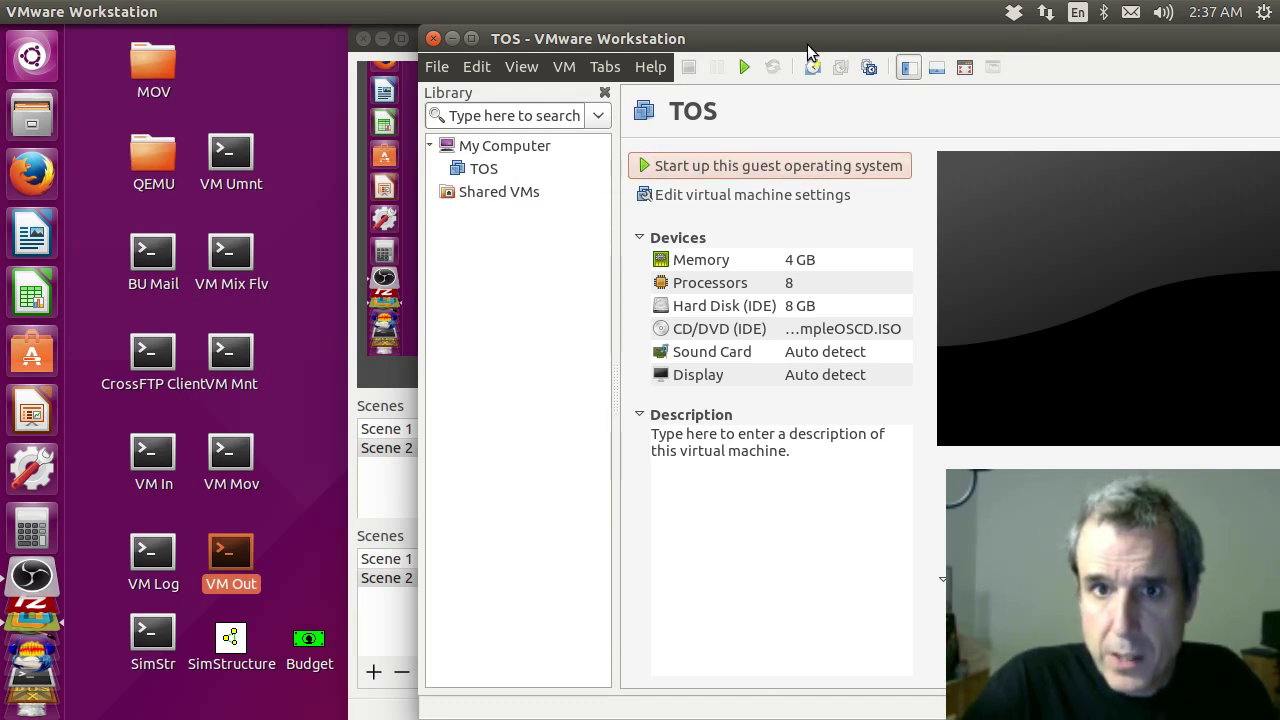
left_click(471, 39)
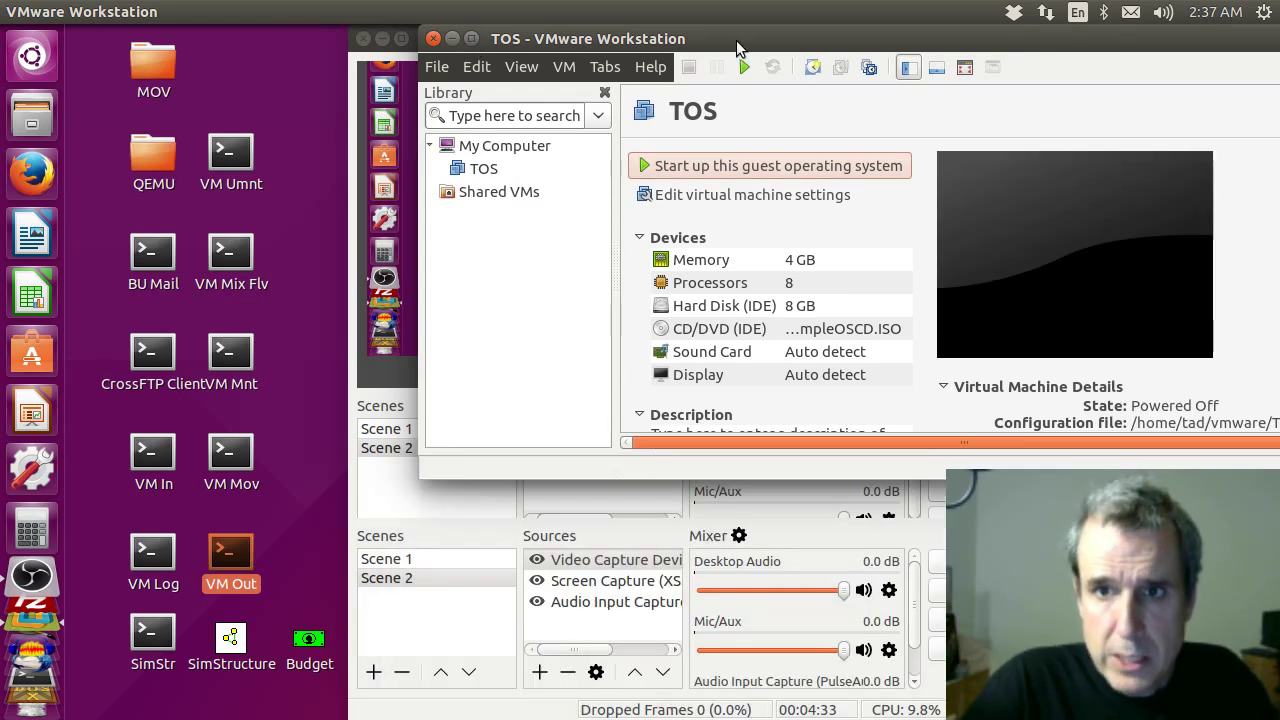
left_click_drag(765, 39, 603, 99)
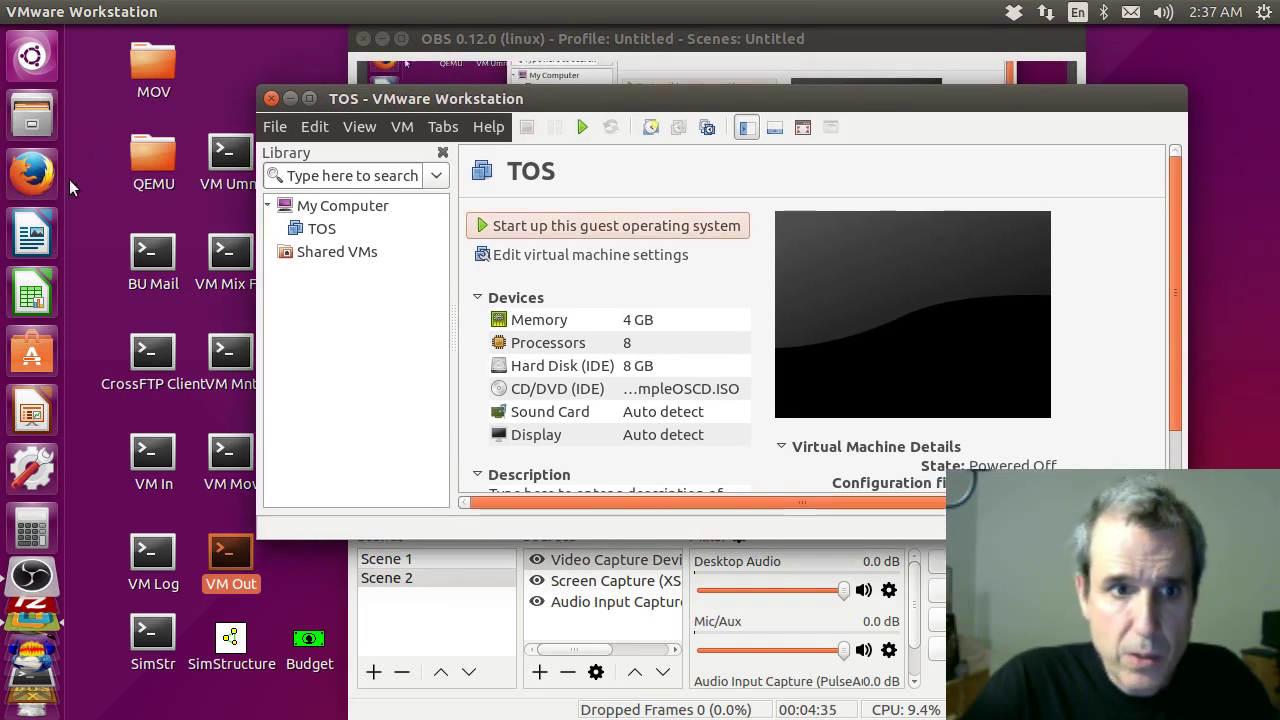
- Open the home folder and navigate TAD > Win > Old > TMEra > SysSim
left_click(31, 115)
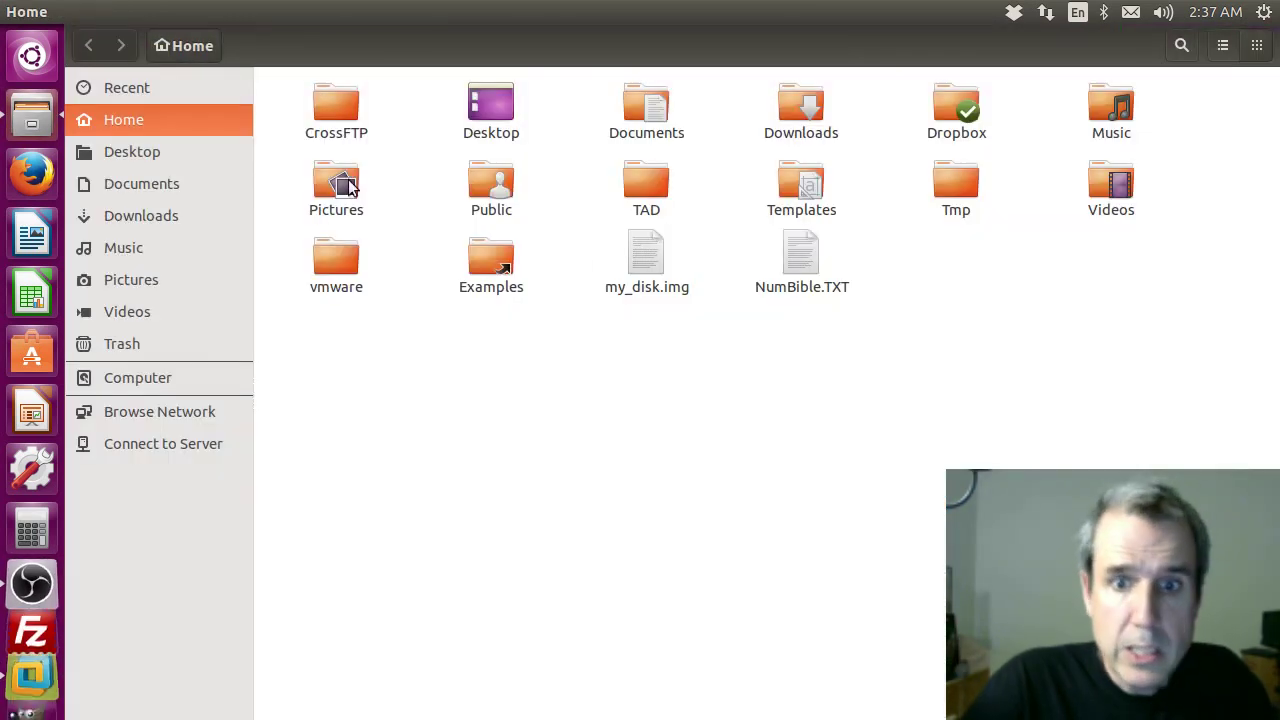
double_click(655, 191)
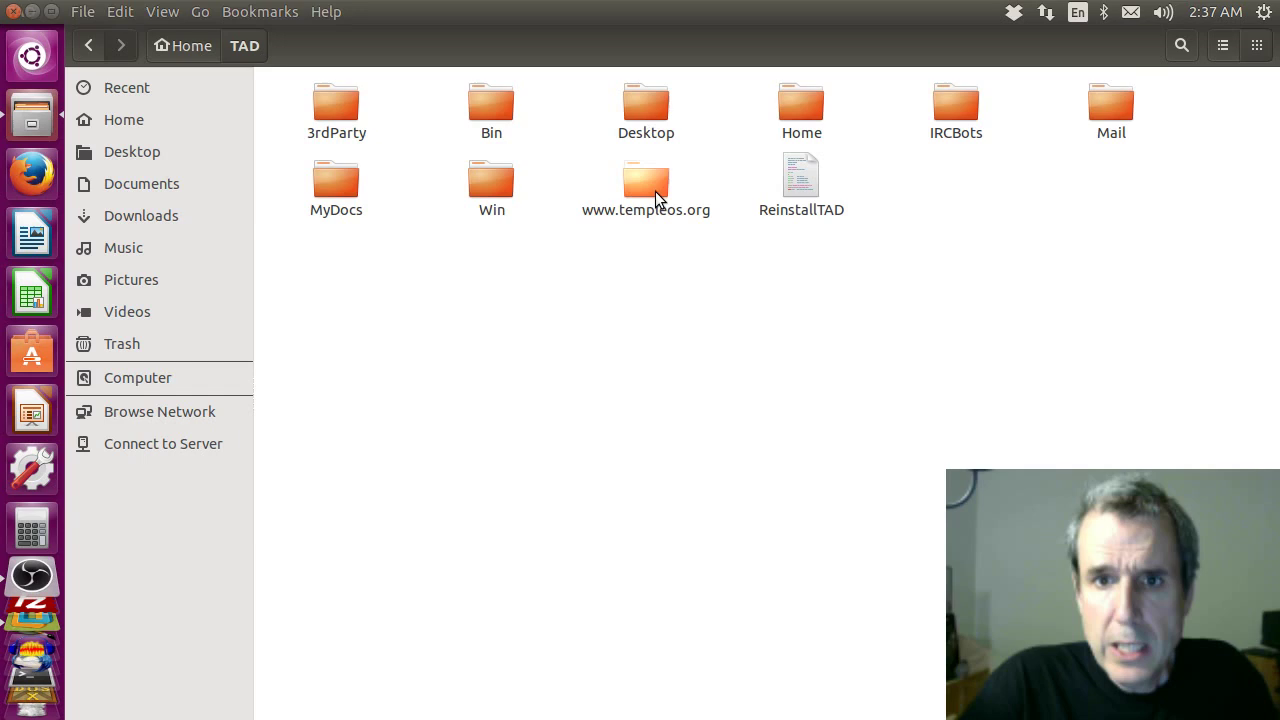
double_click(504, 185)
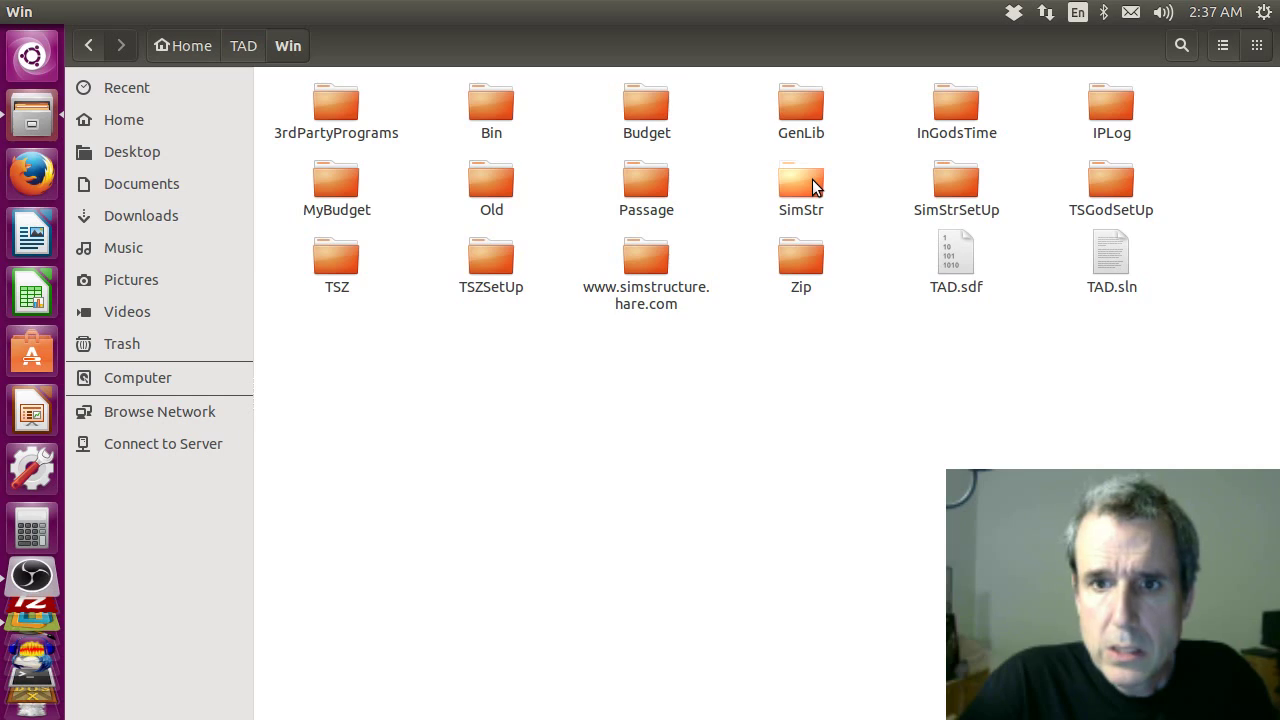
double_click(495, 182)
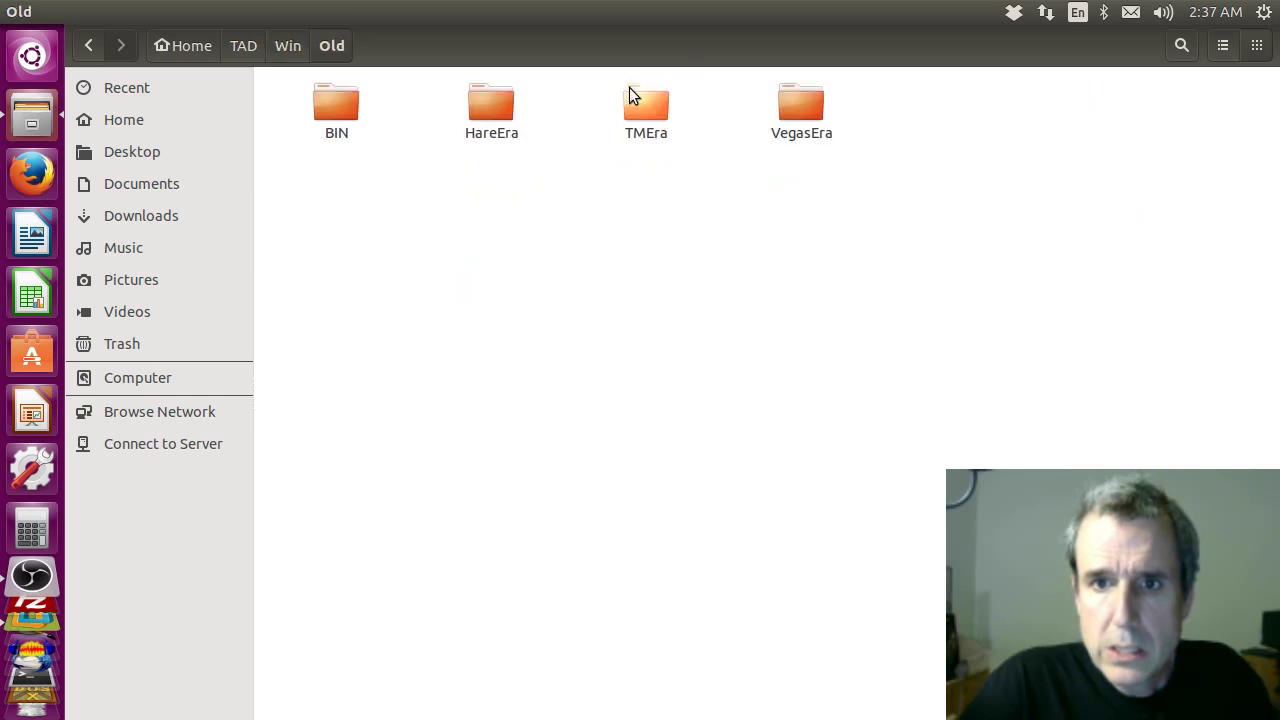
double_click(628, 88)
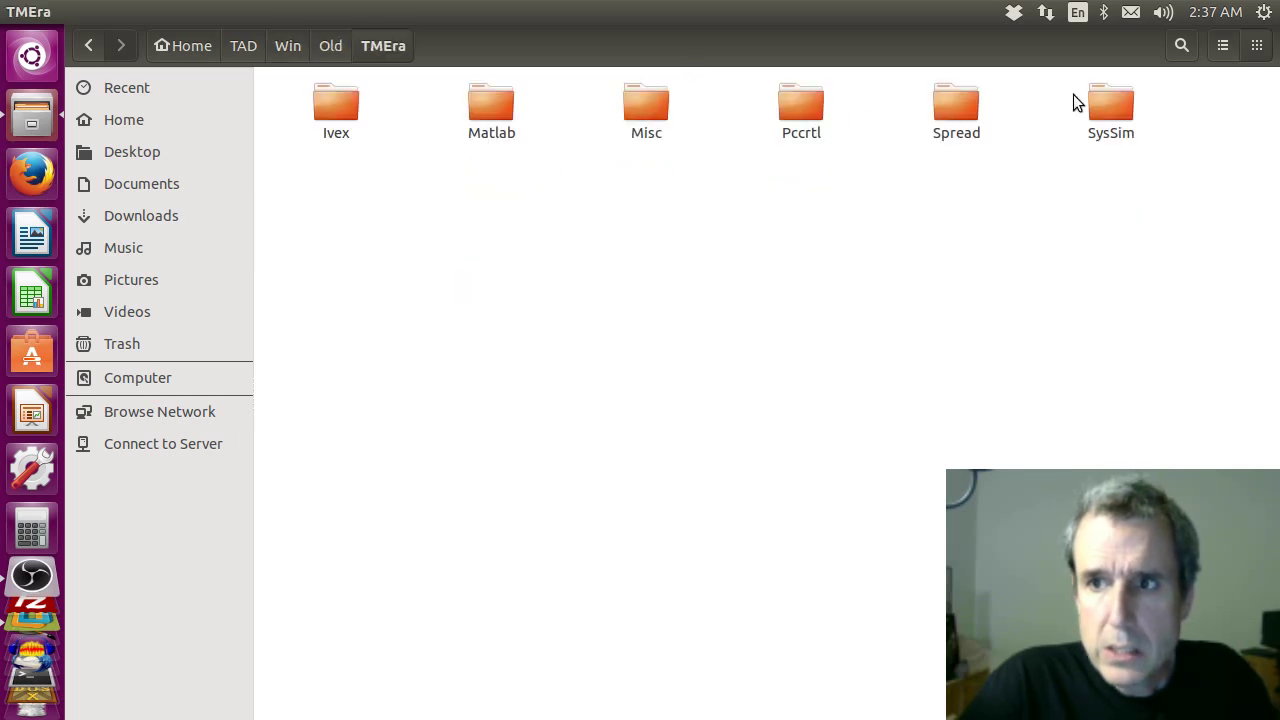
double_click(1100, 100)
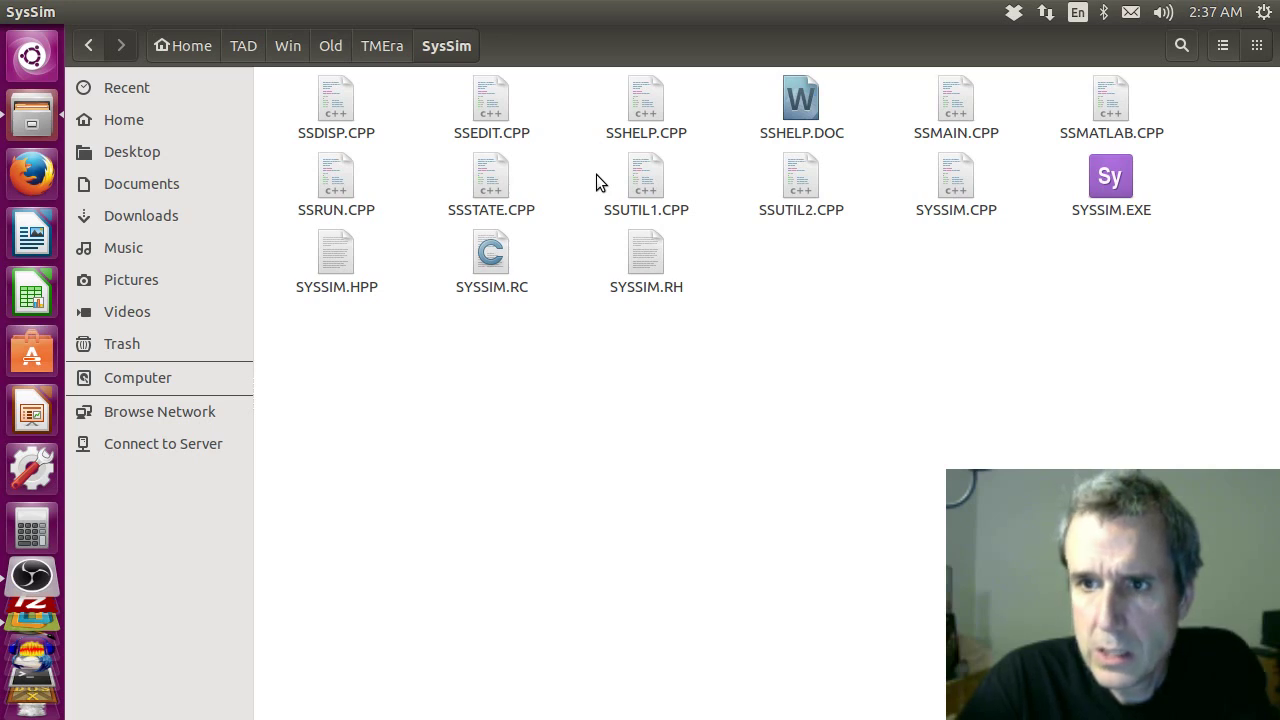
- Browse the Matlab and VegasEra folders, go back to TAD, and close Files
left_click(373, 48)
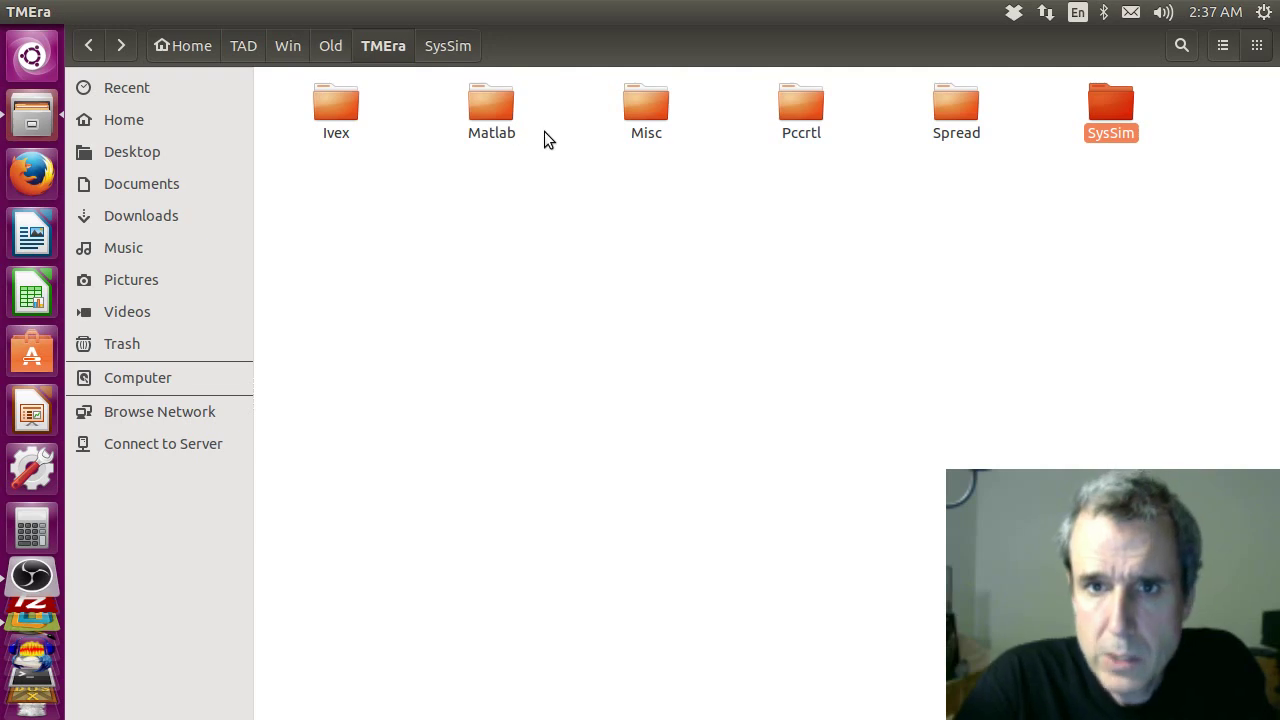
double_click(499, 108)
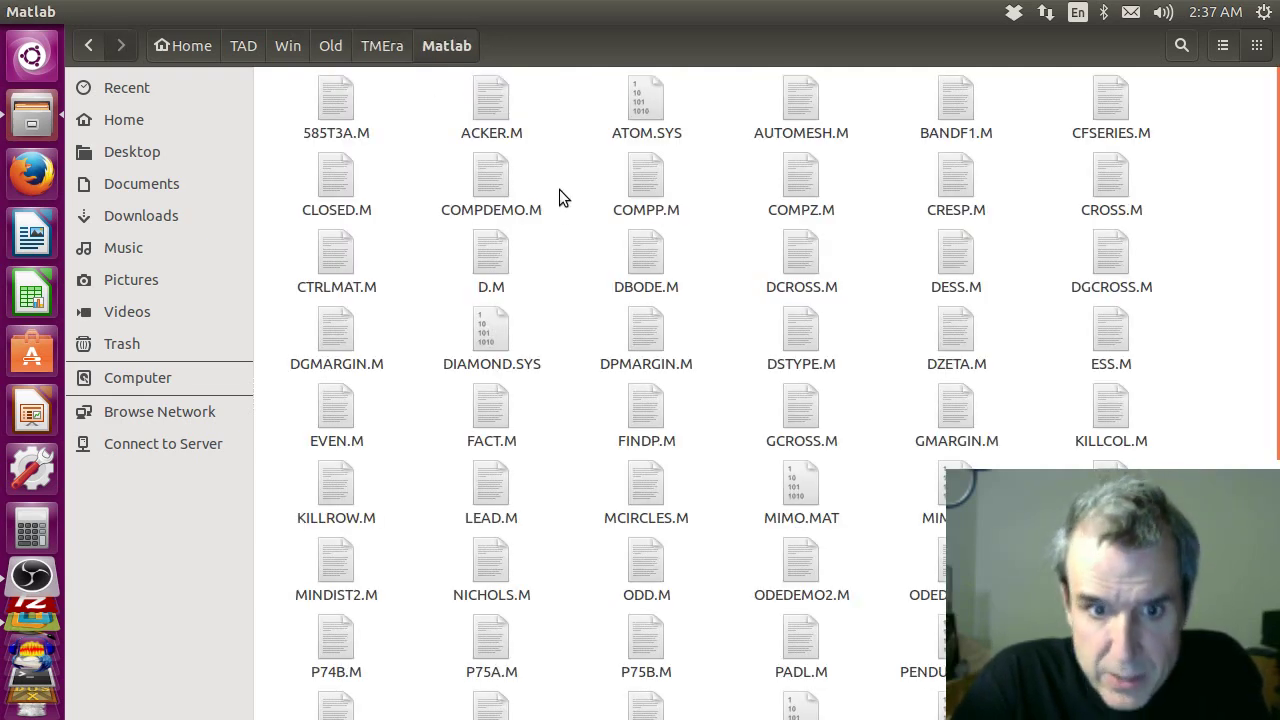
left_click(333, 47)
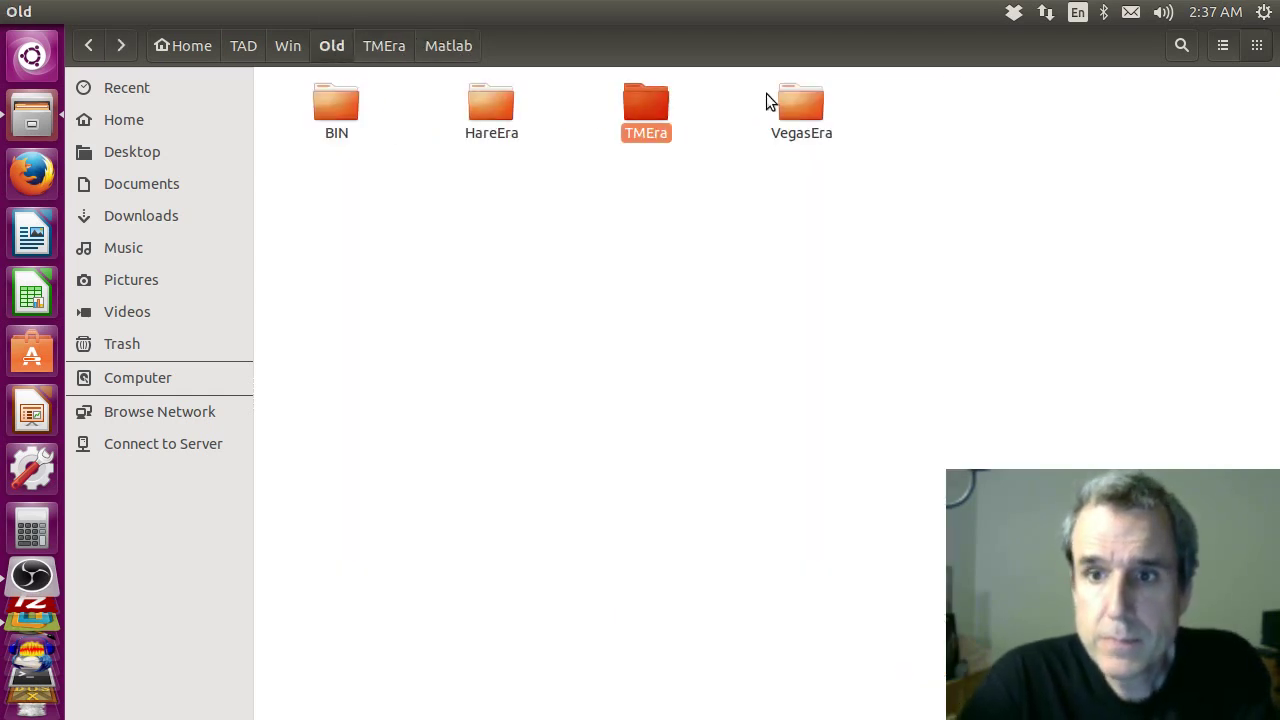
double_click(782, 96)
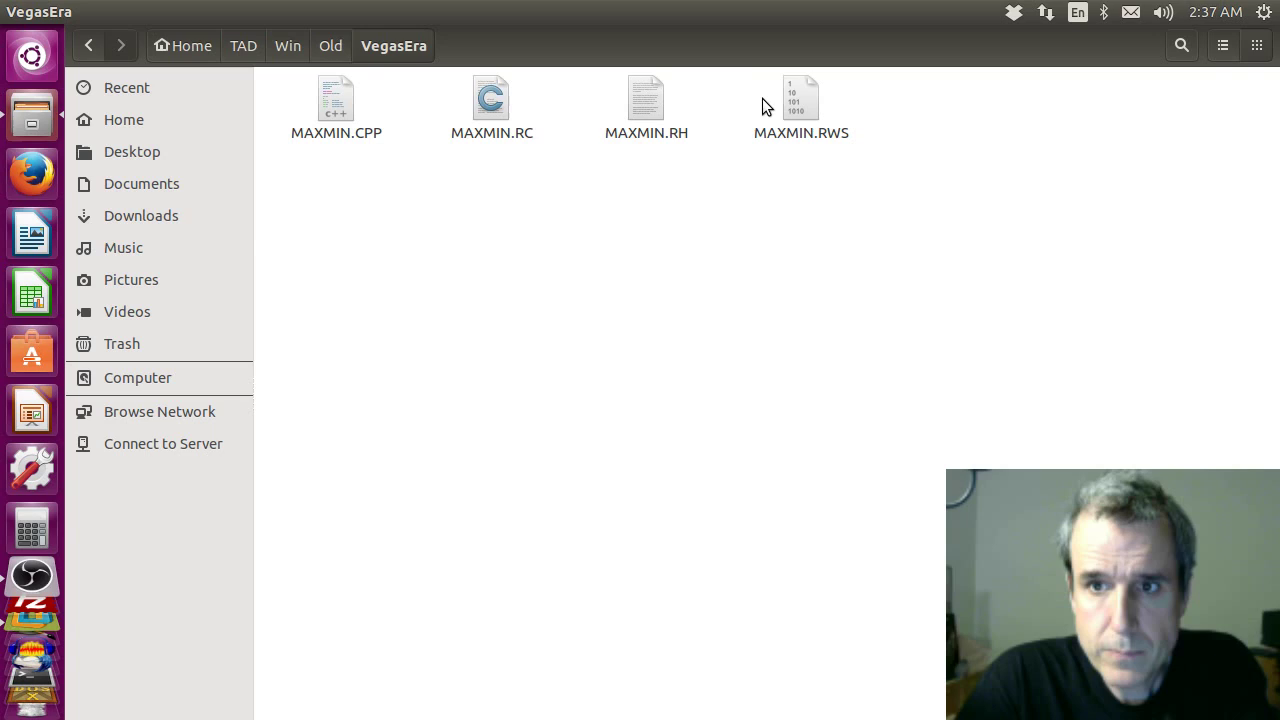
left_click(247, 46)
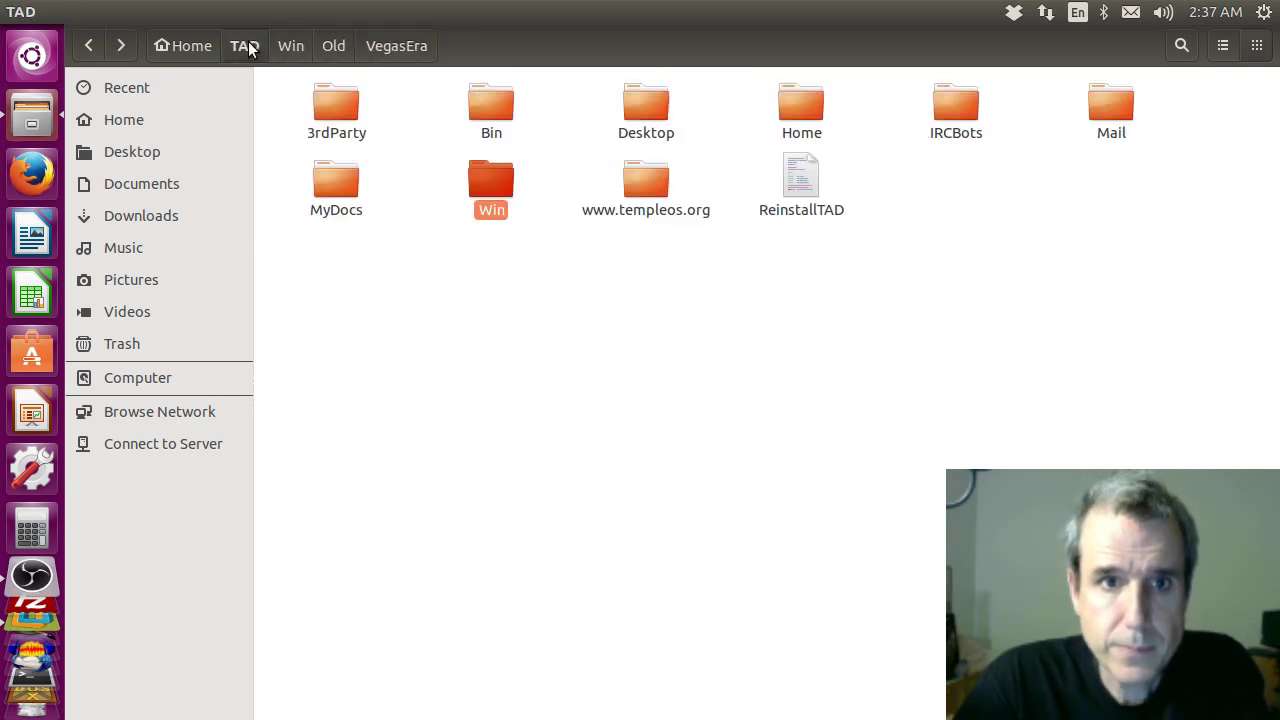
mouse_move(226, 20)
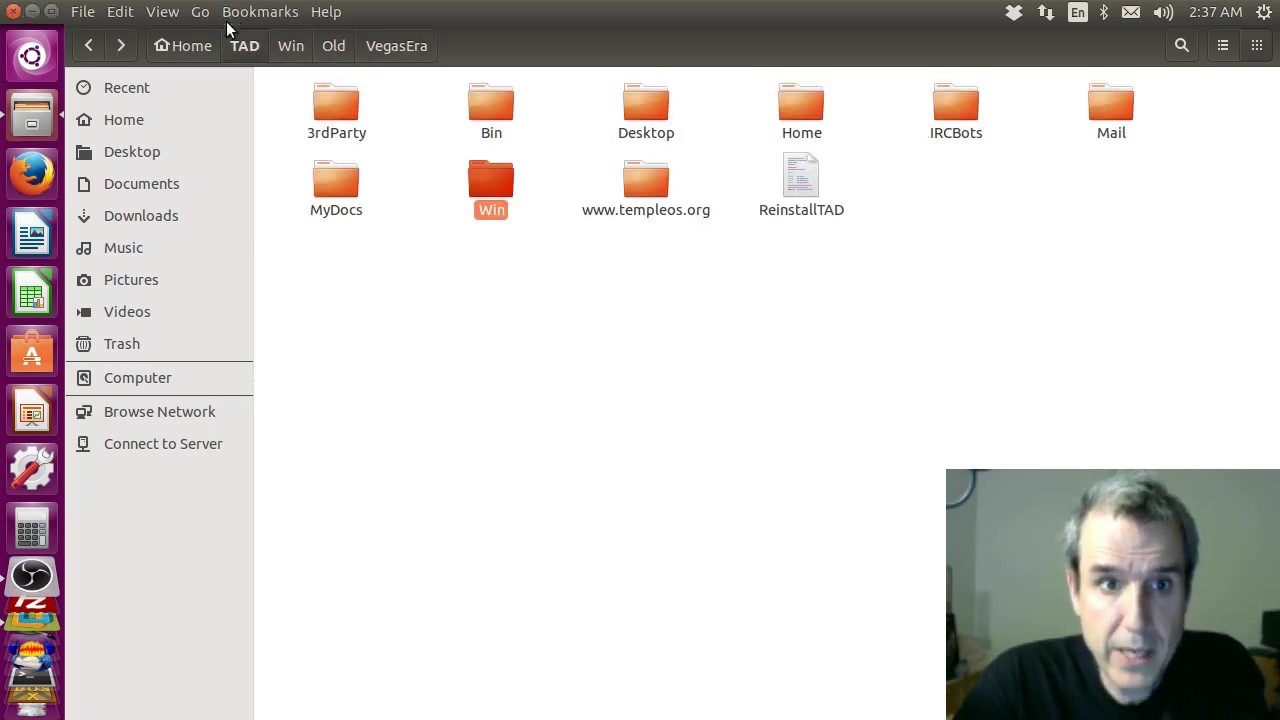
left_click(14, 11)
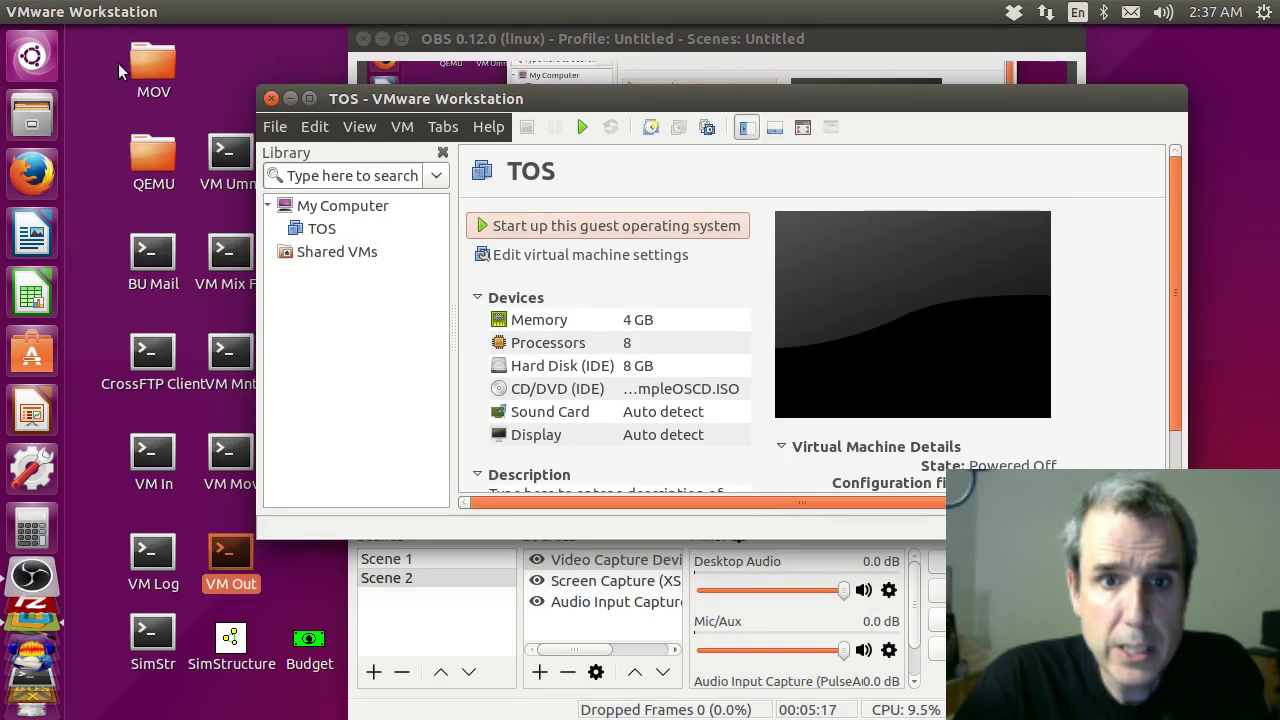
- Power on the TOS virtual machine and boot TempleOS with option 1
left_click(646, 225)
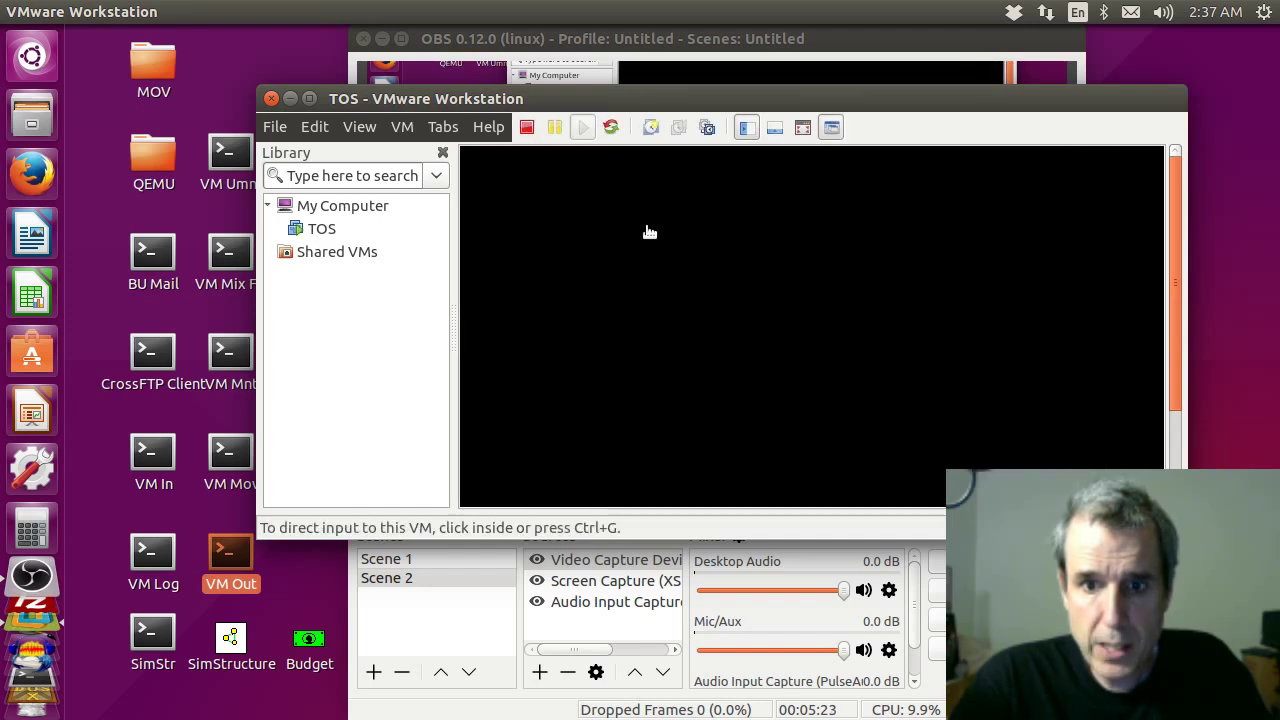
left_click(649, 232)
key("1")
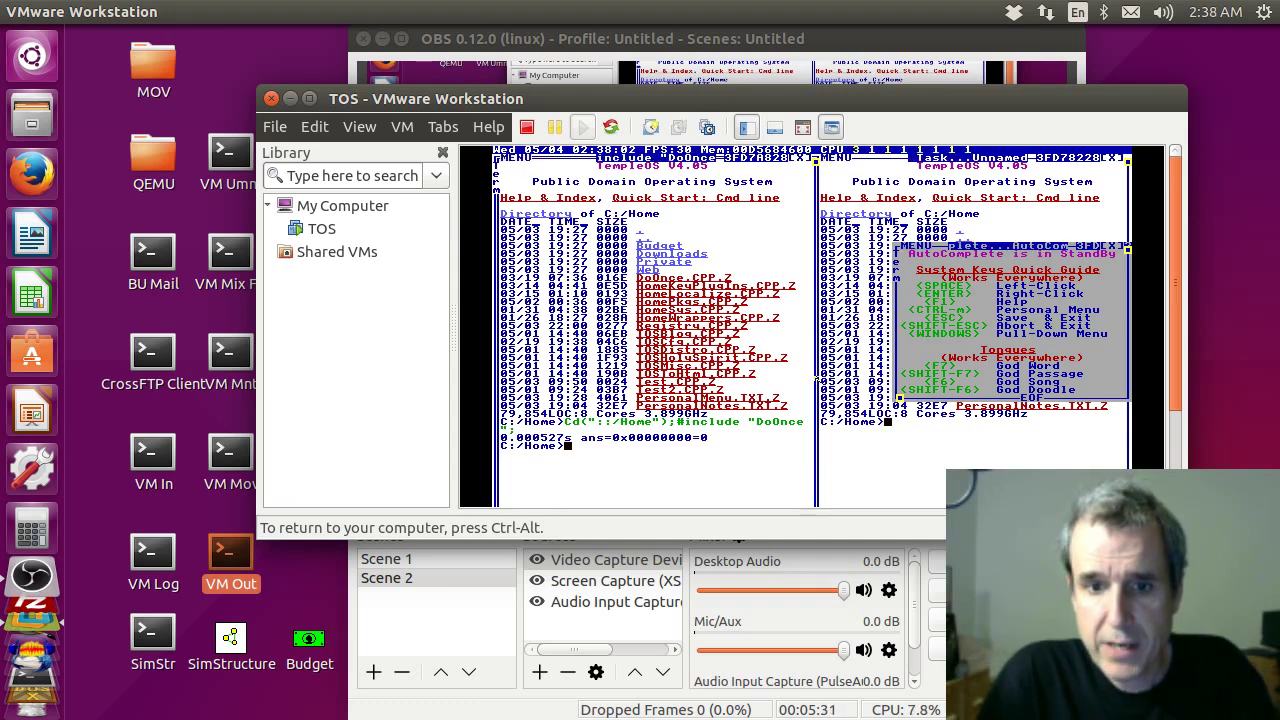
key("ctrl+alt")
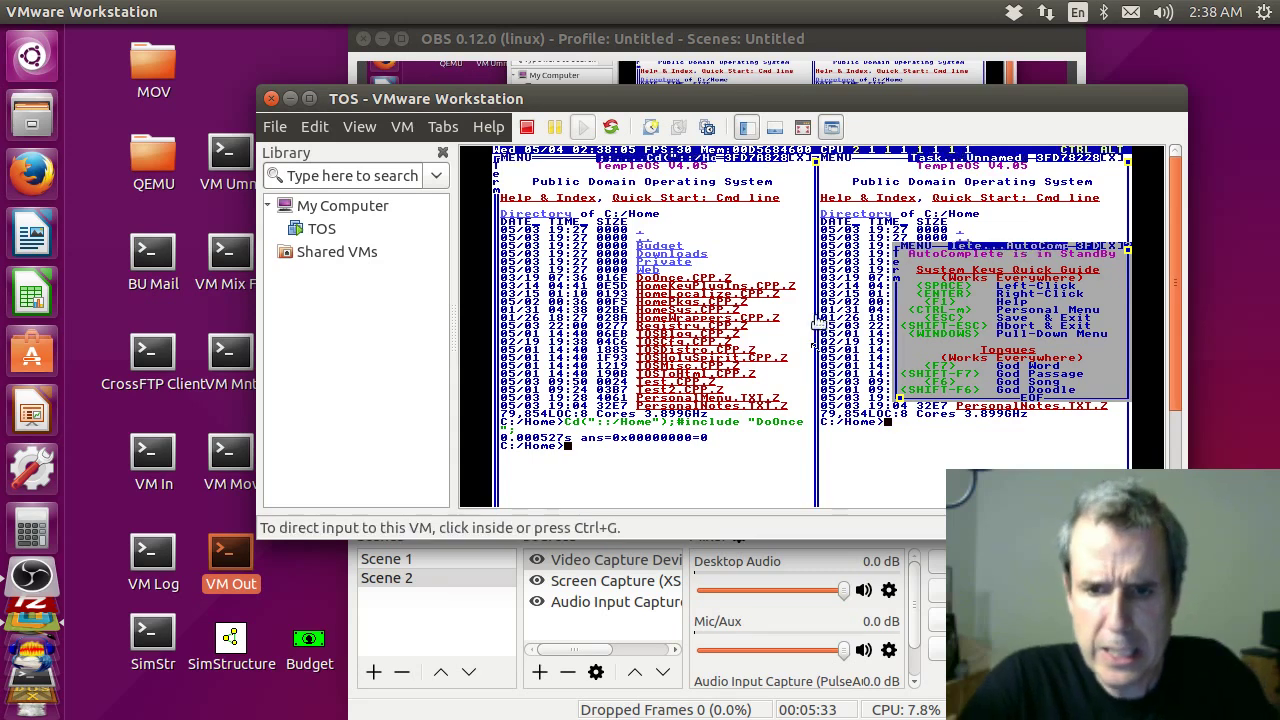
- Make the VM display taller, glance at Snapshot Manager, then return to the TempleOS prompt
left_click_drag(850, 545, 841, 680)
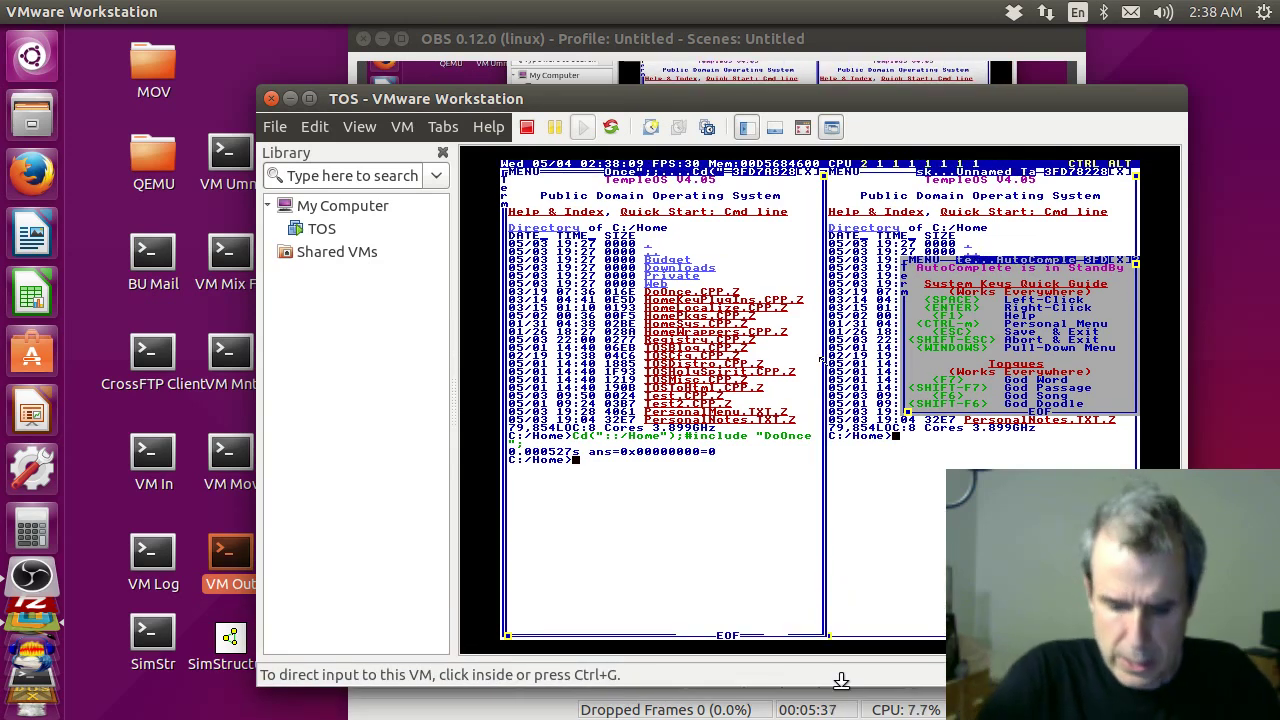
left_click(706, 127)
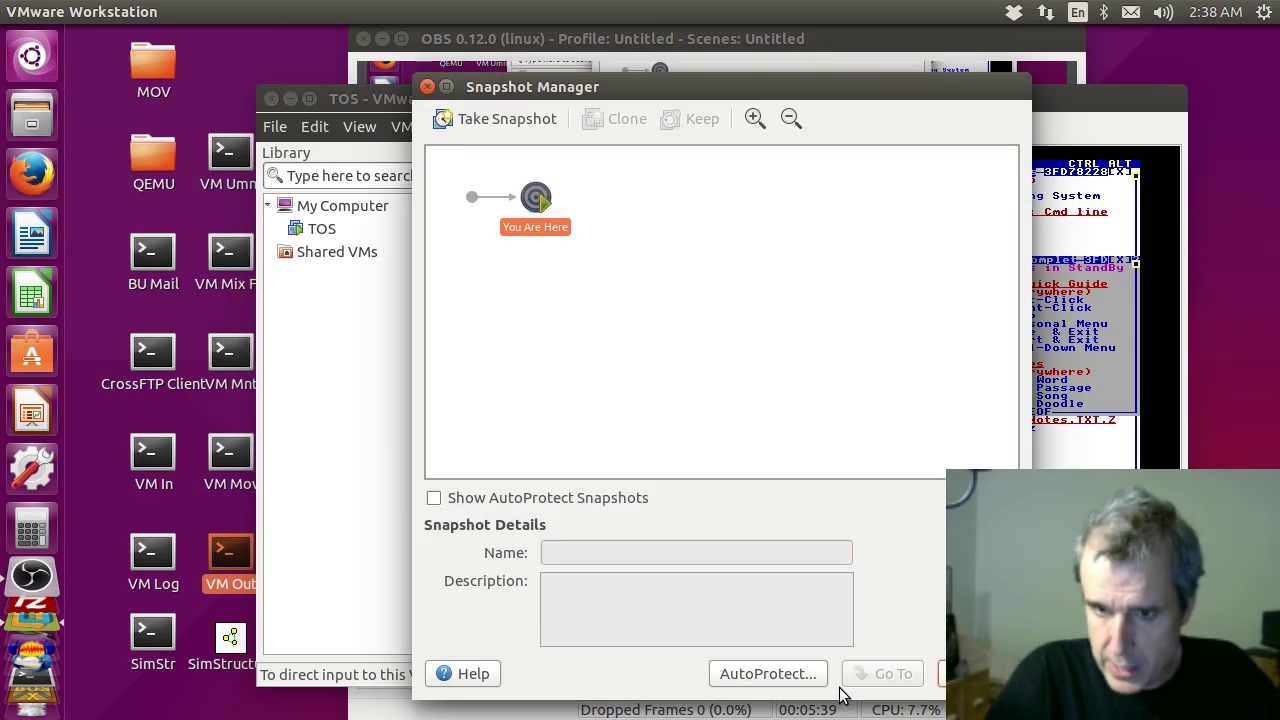
left_click(427, 86)
left_click(651, 467)
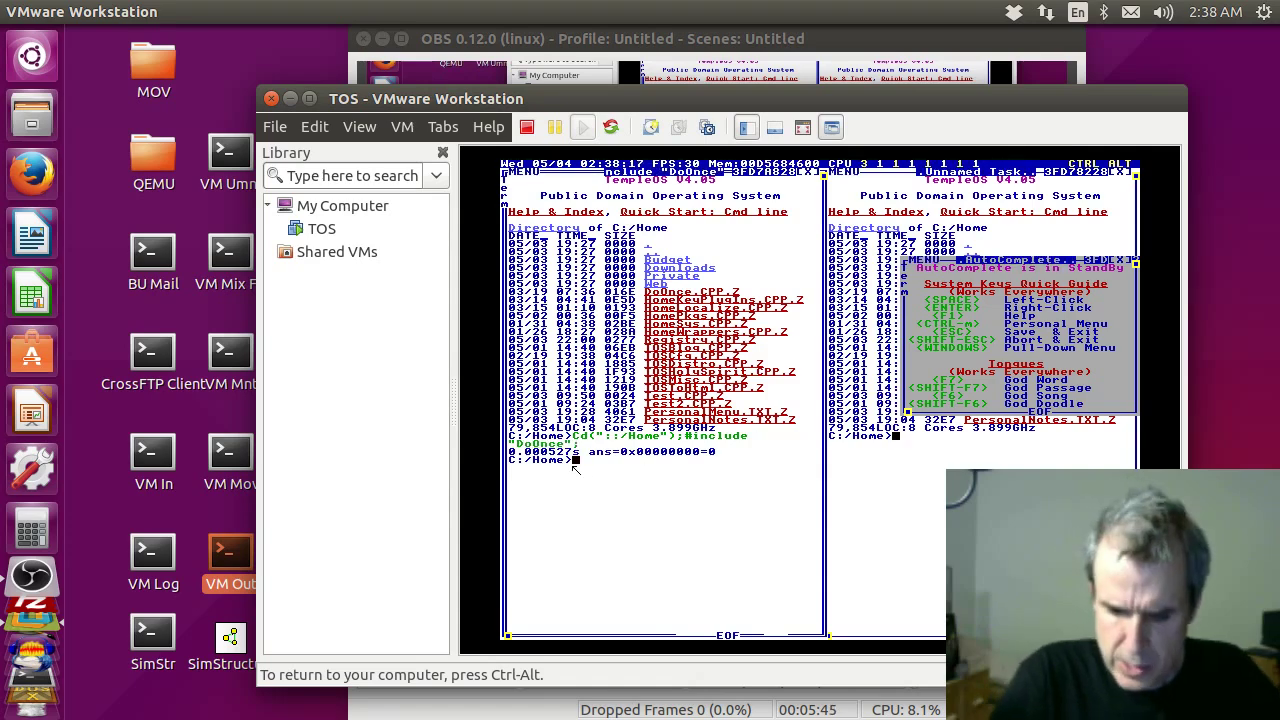
key("Return")
key("Return")
- Launch the X-Caliber space game from the Personal Menu's game icons
key("ctrl+m")
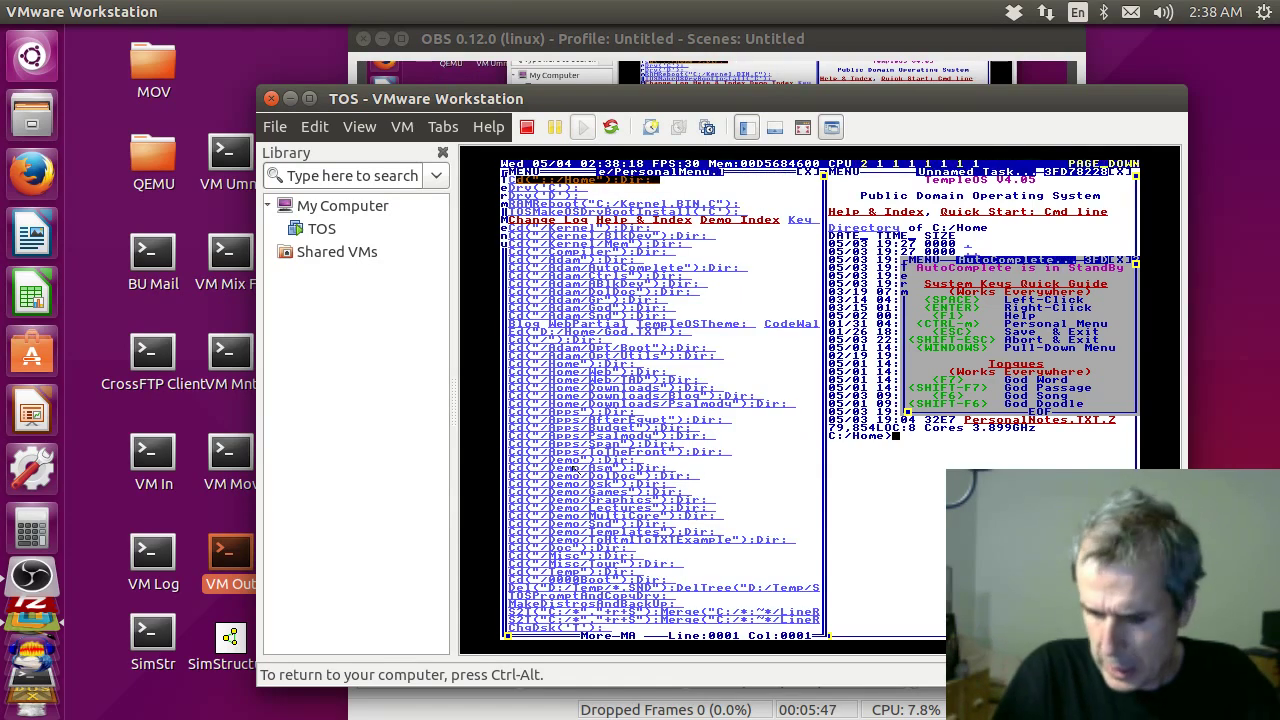
key("Page_Down")
scroll(575, 470, "down", 3)
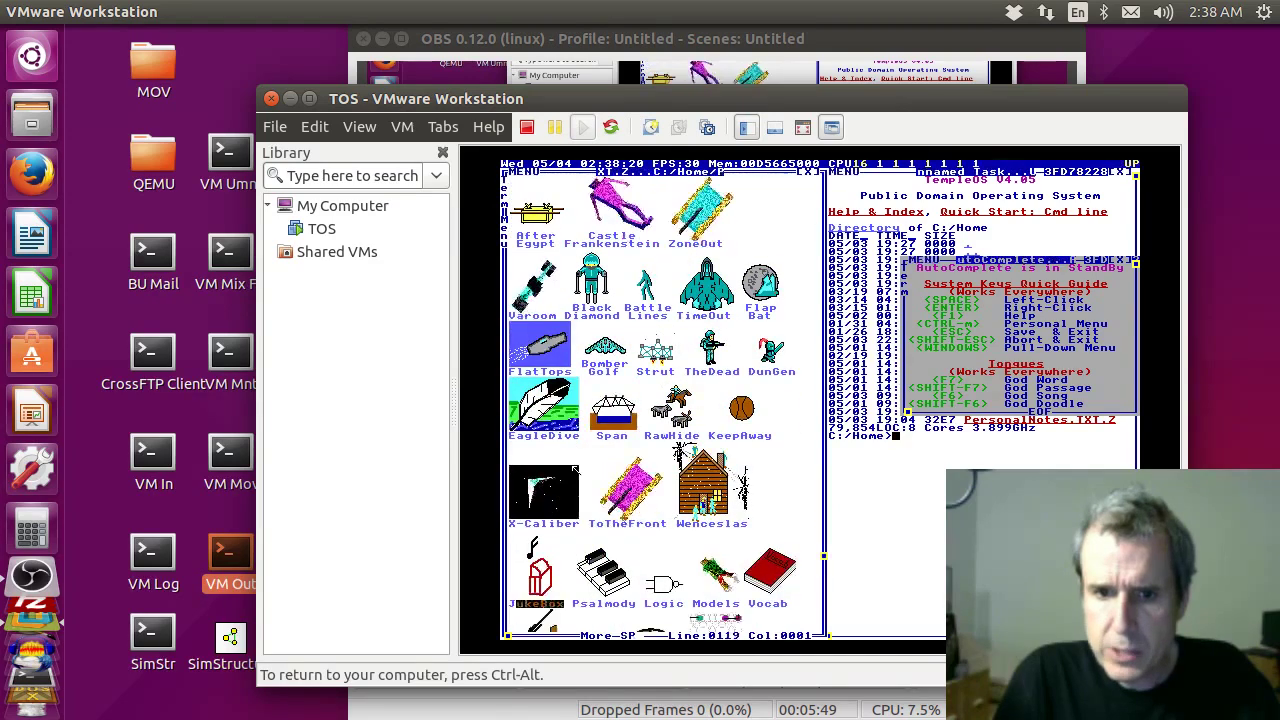
left_click(575, 470)
- Steer and thrust the ship with the arrow keys, firing at the enemy ships
key("Left")
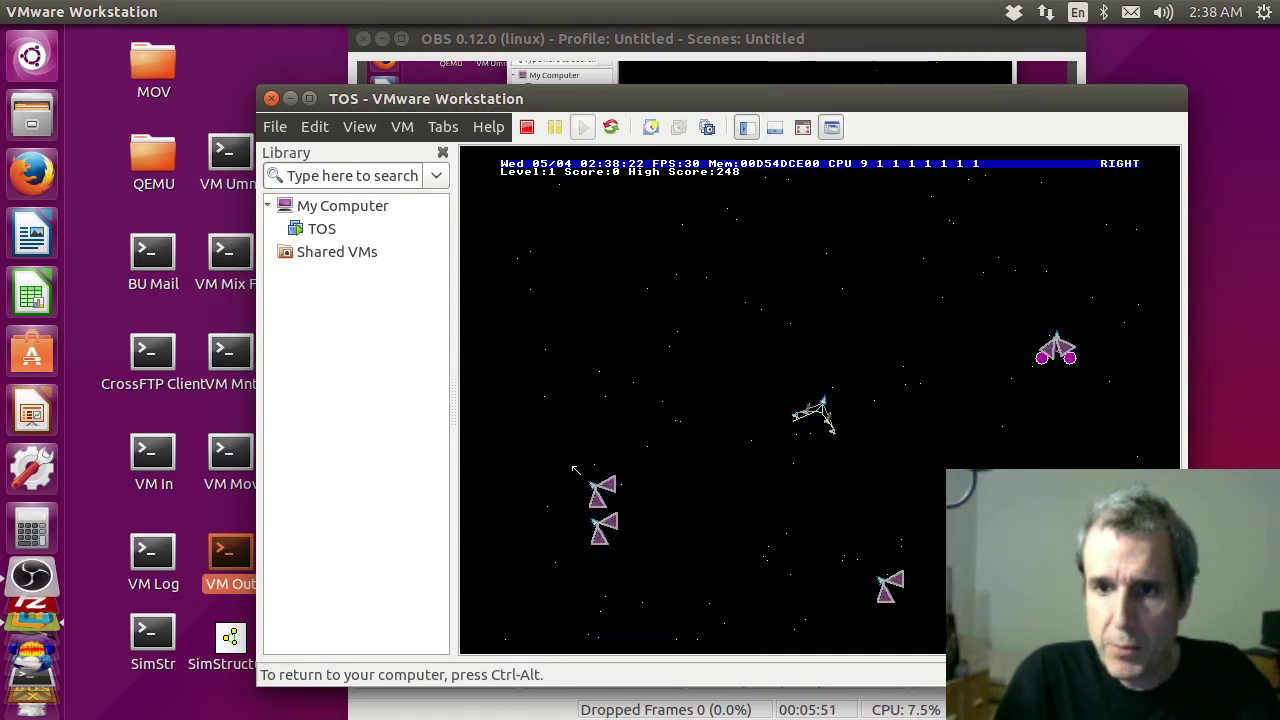
key("Right")
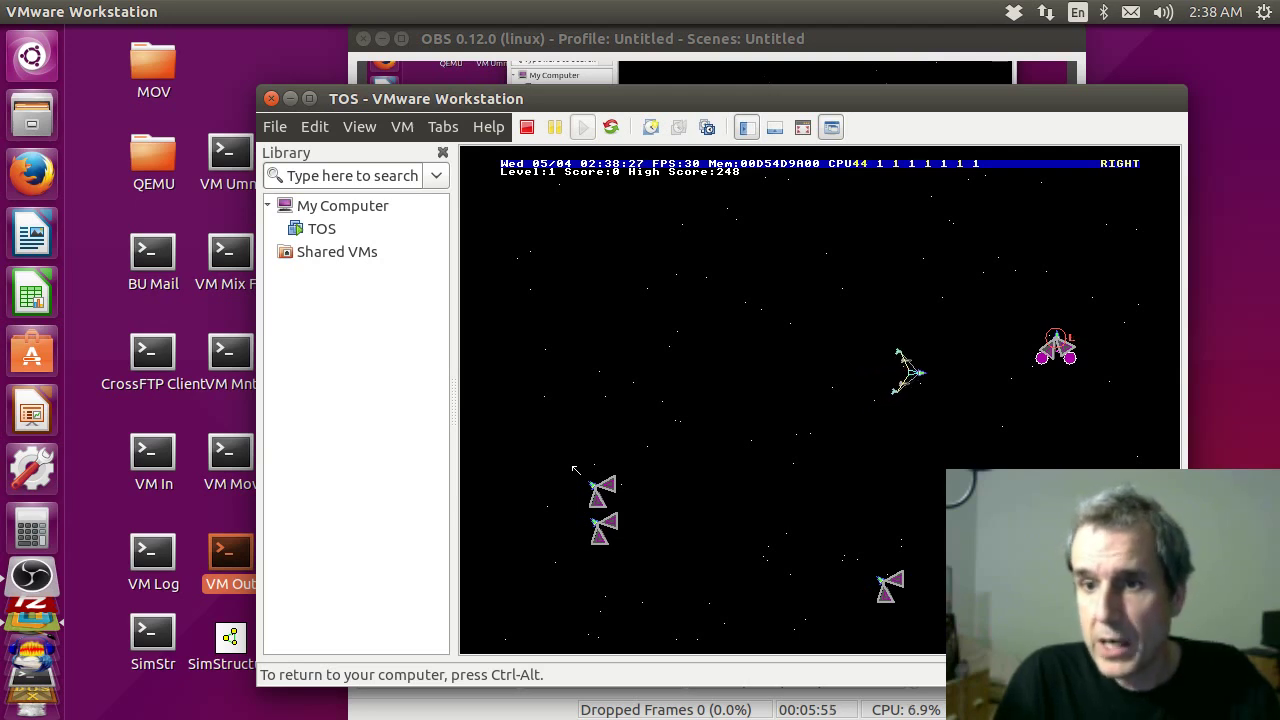
key("Left")
key("Right")
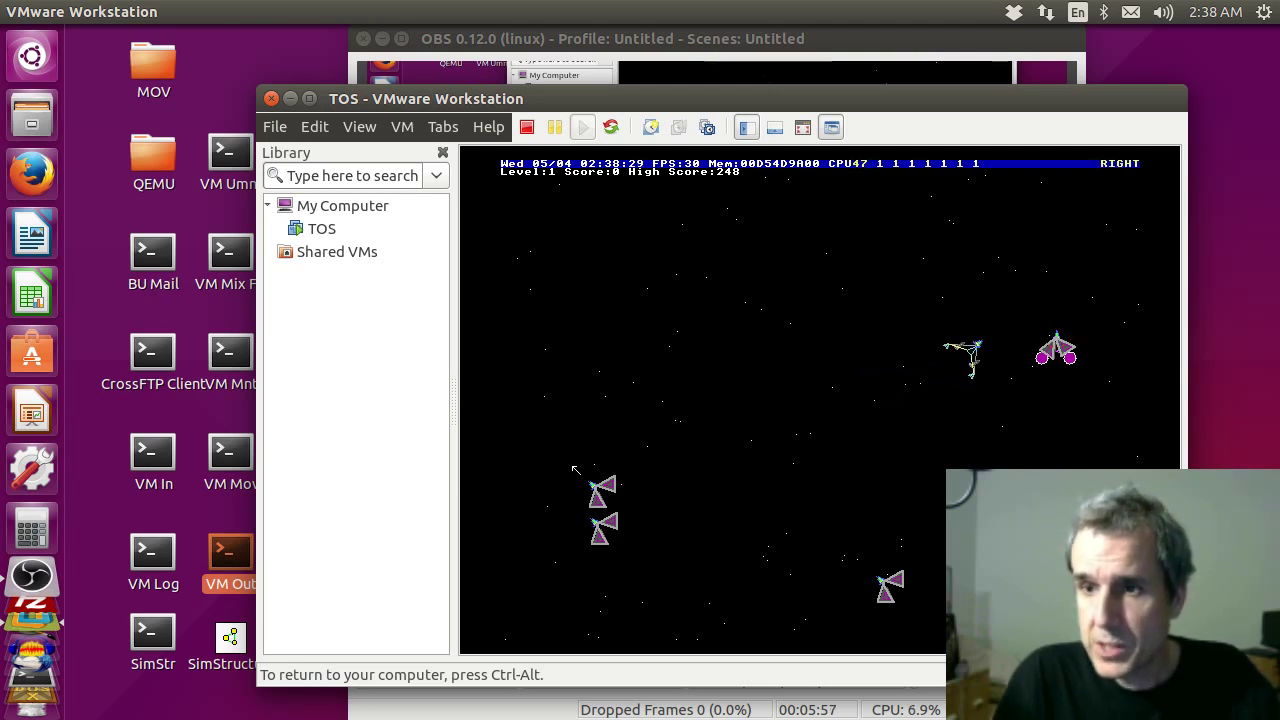
key("Left")
key("Up")
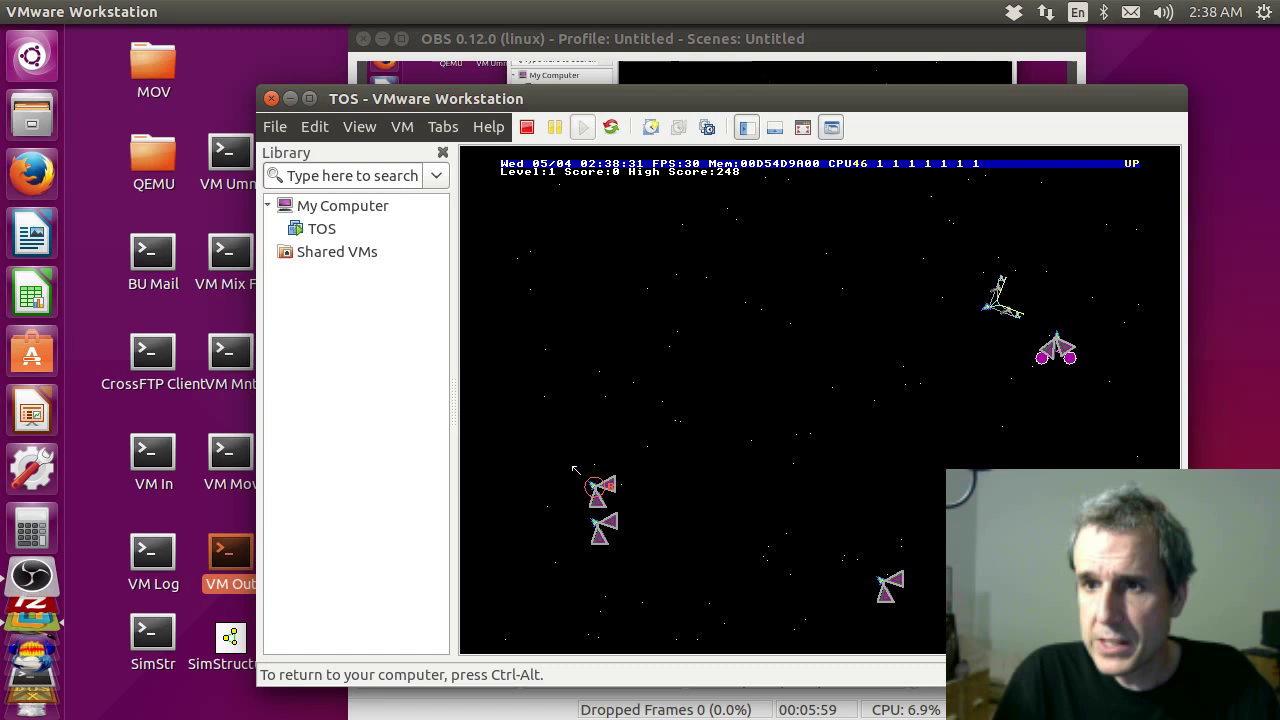
key("1")
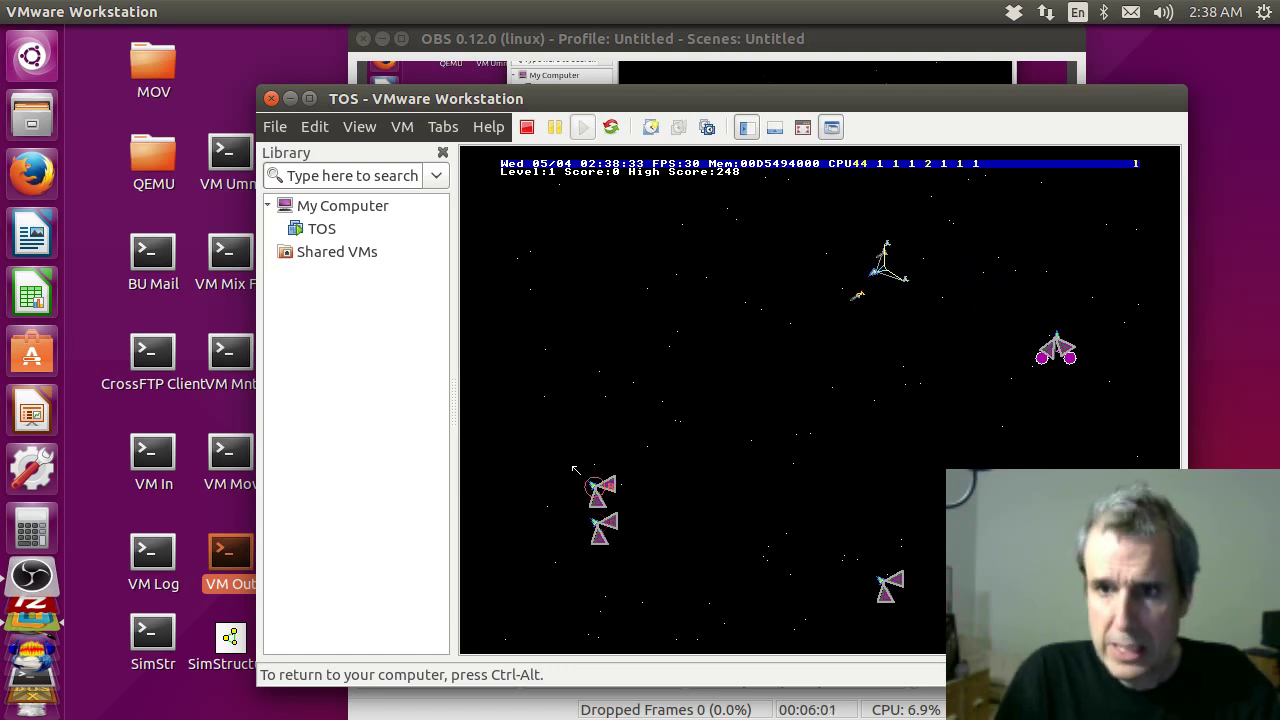
key("Left")
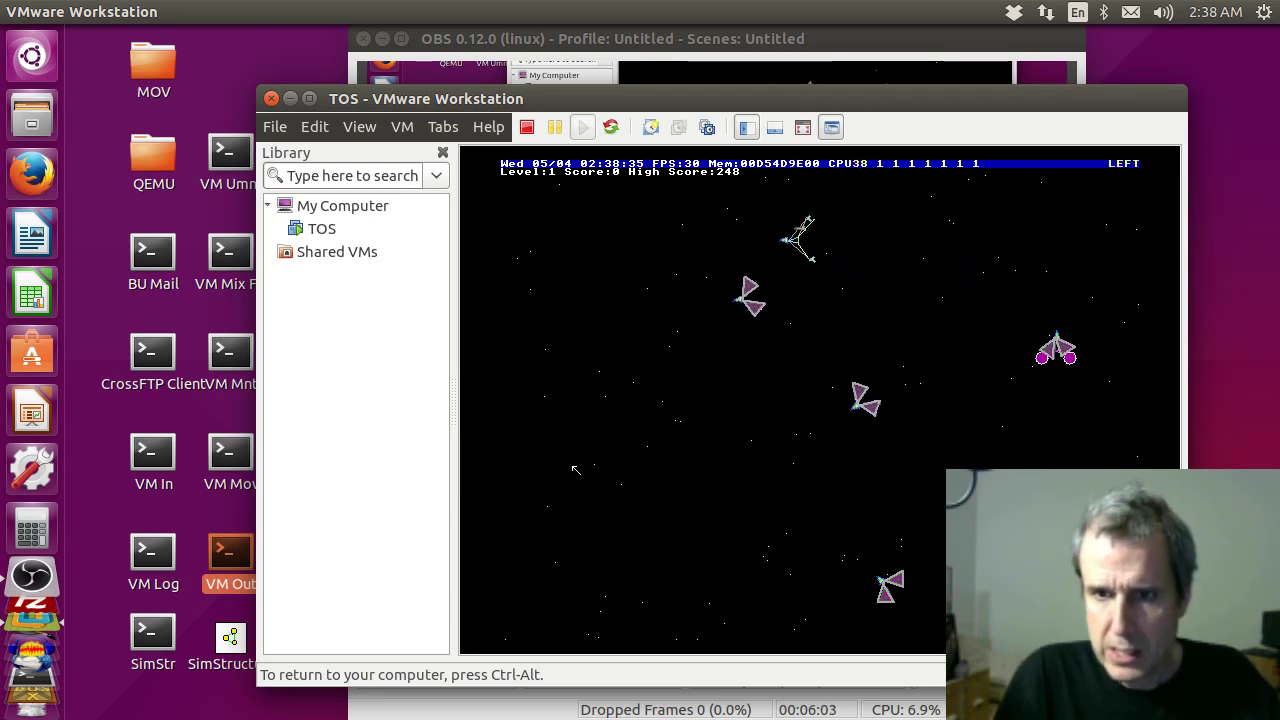
key("space")
key("Left")
key("Right")
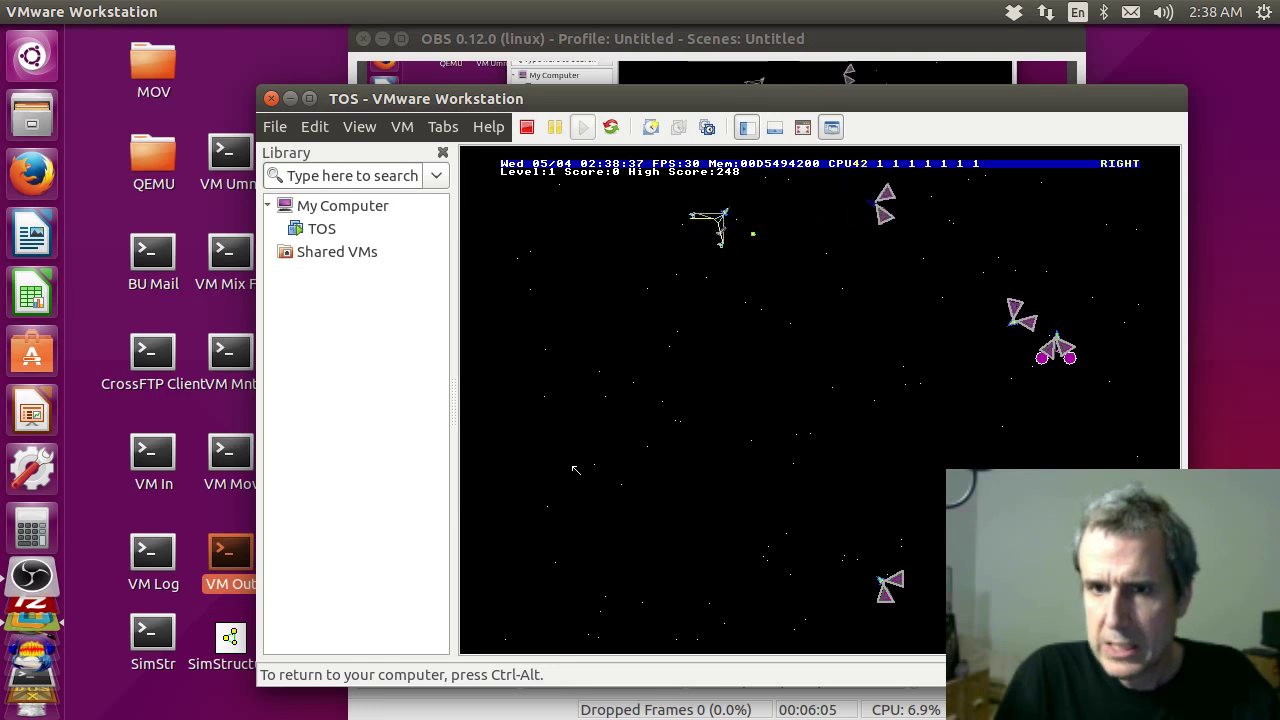
key("Up")
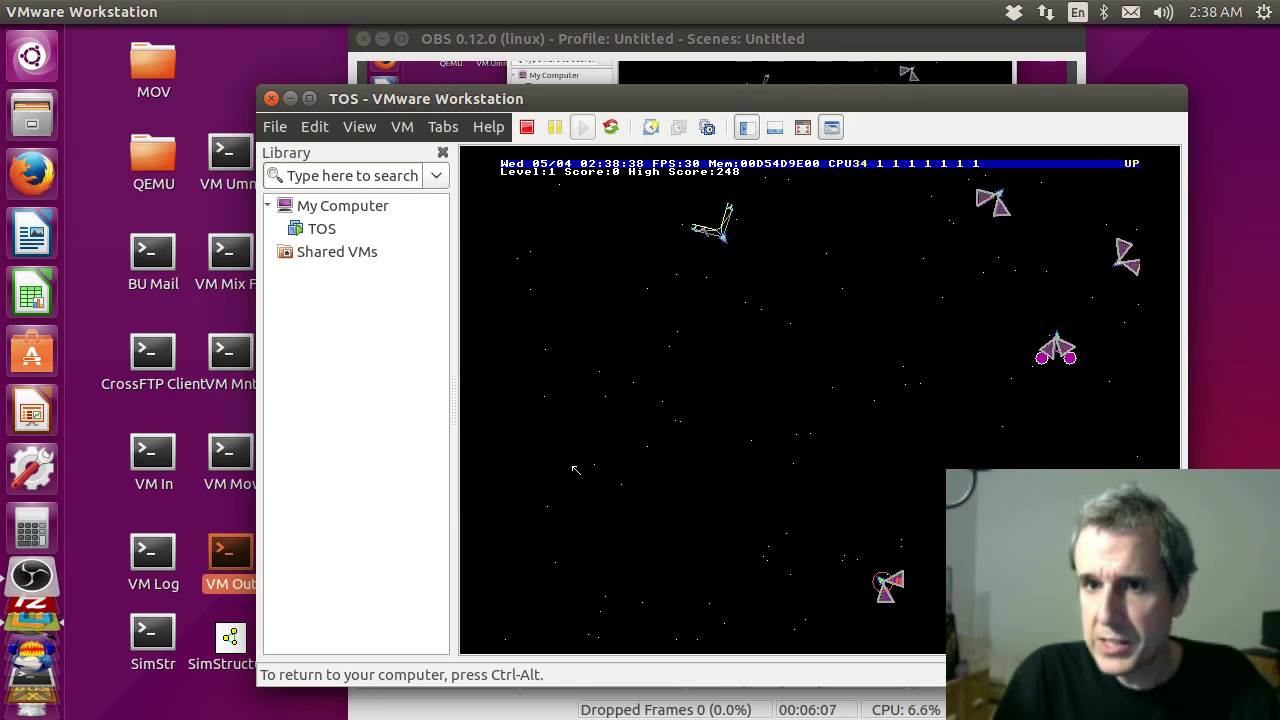
- Turn toward nearby asteroids and shoot them, then quit to the Personal Menu
key("Left")
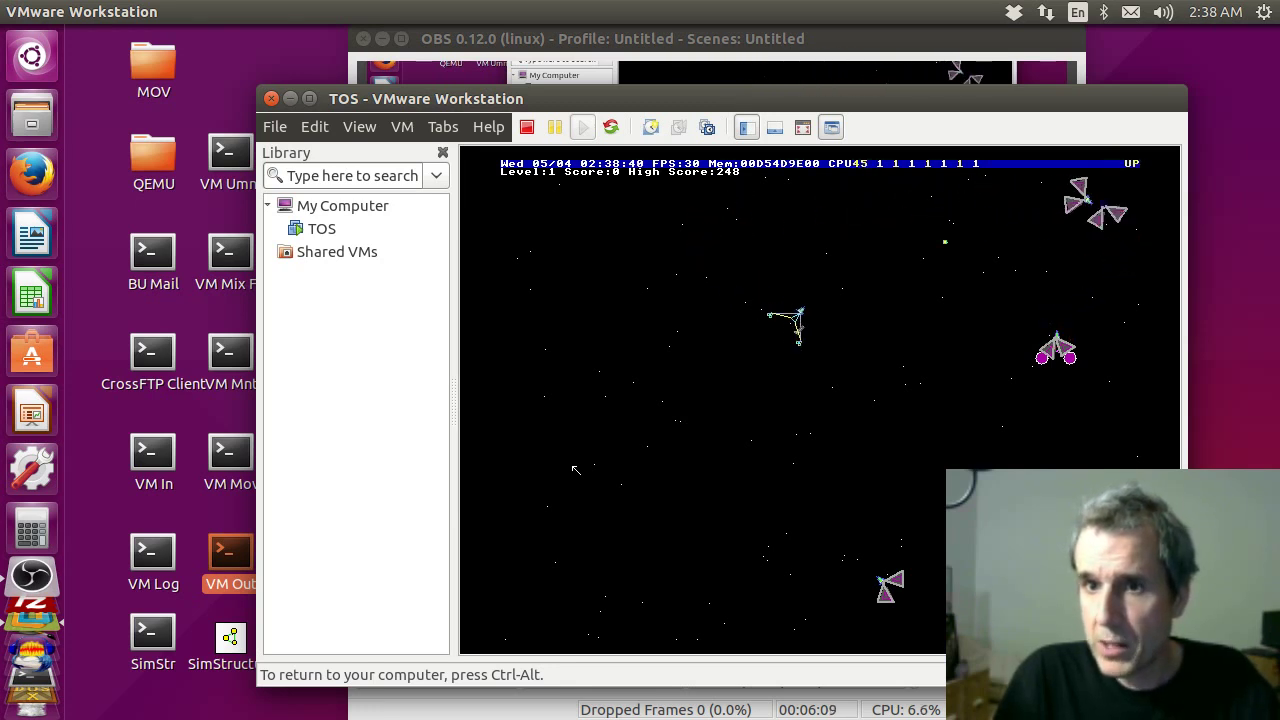
key("Right")
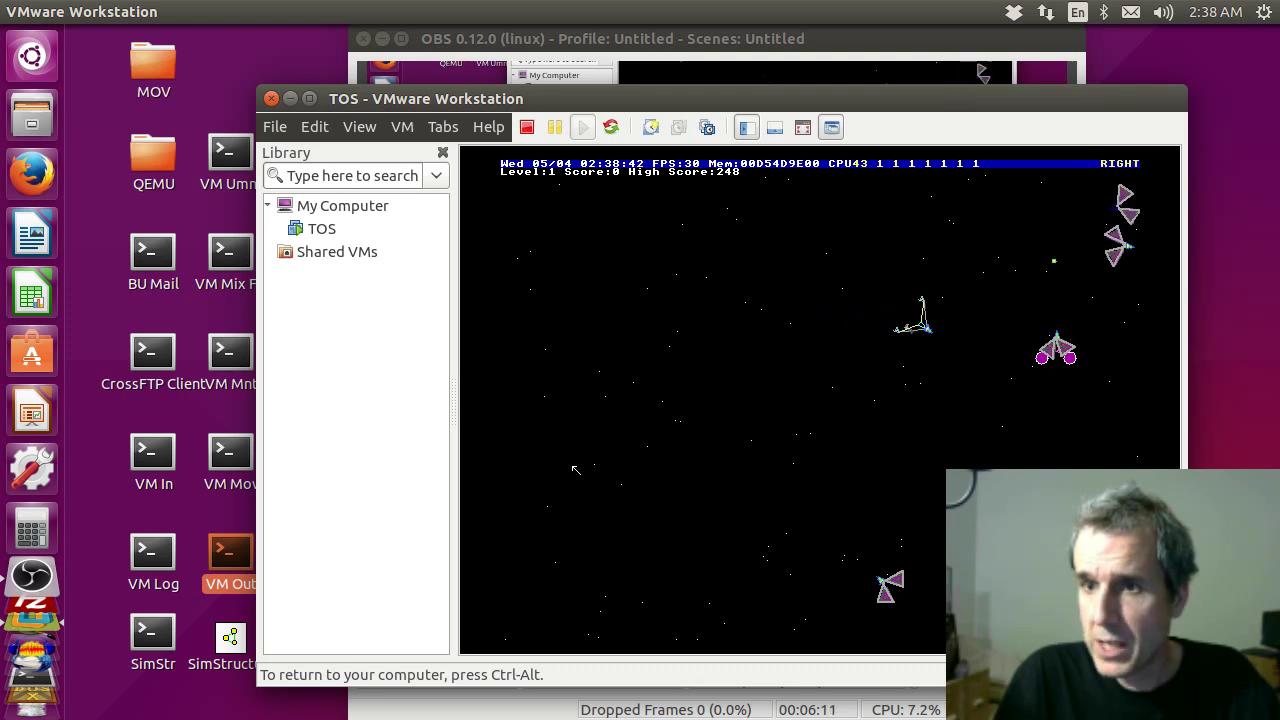
key("Left")
key("Right")
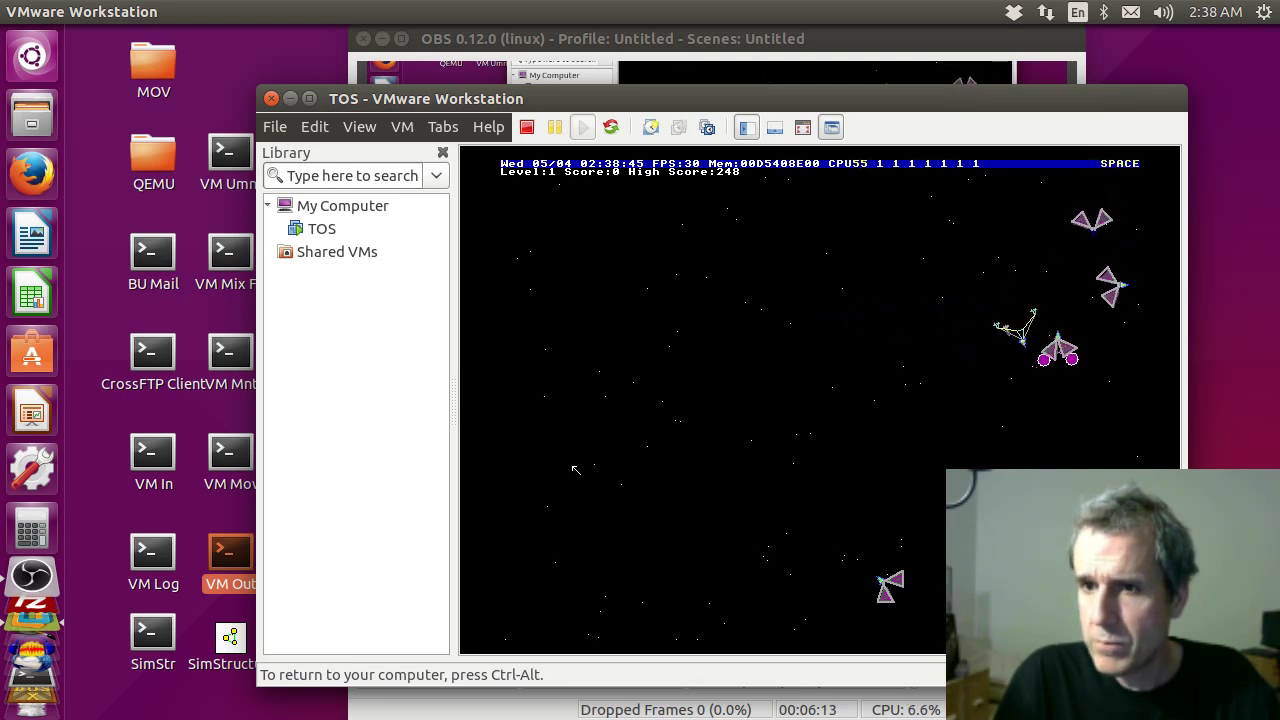
key("Left")
key("space")
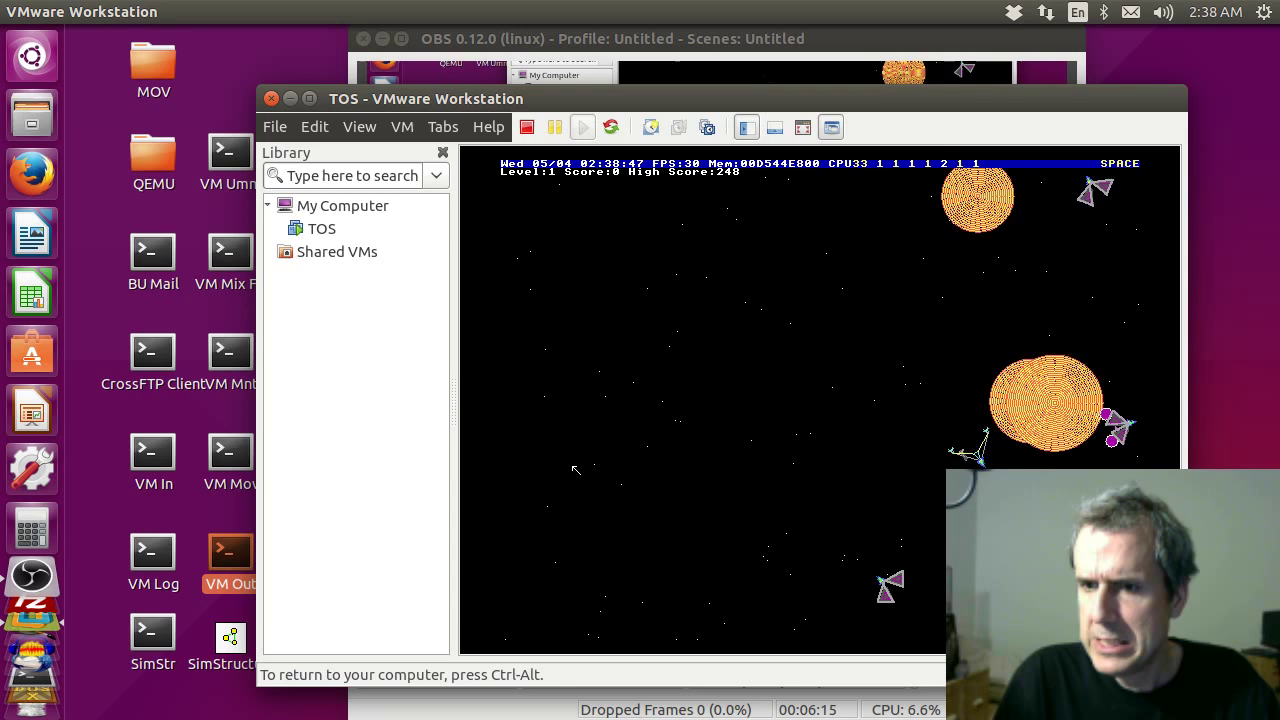
key("Up")
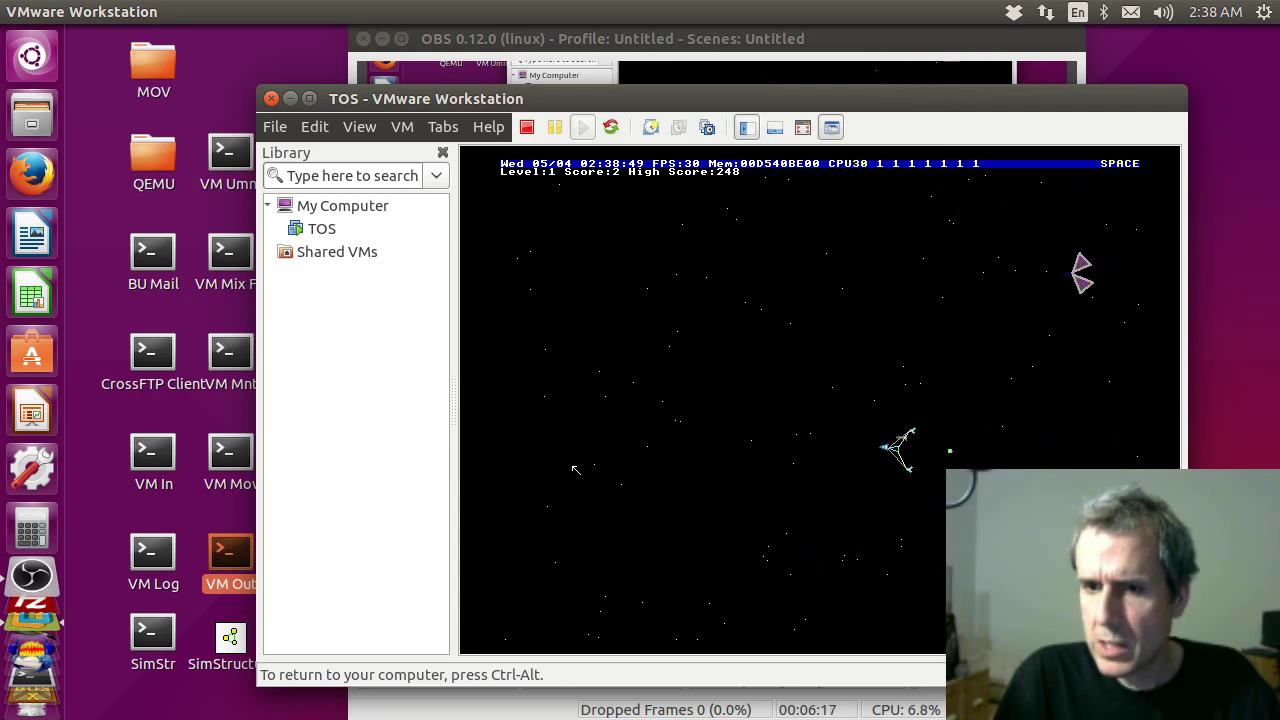
key("Left")
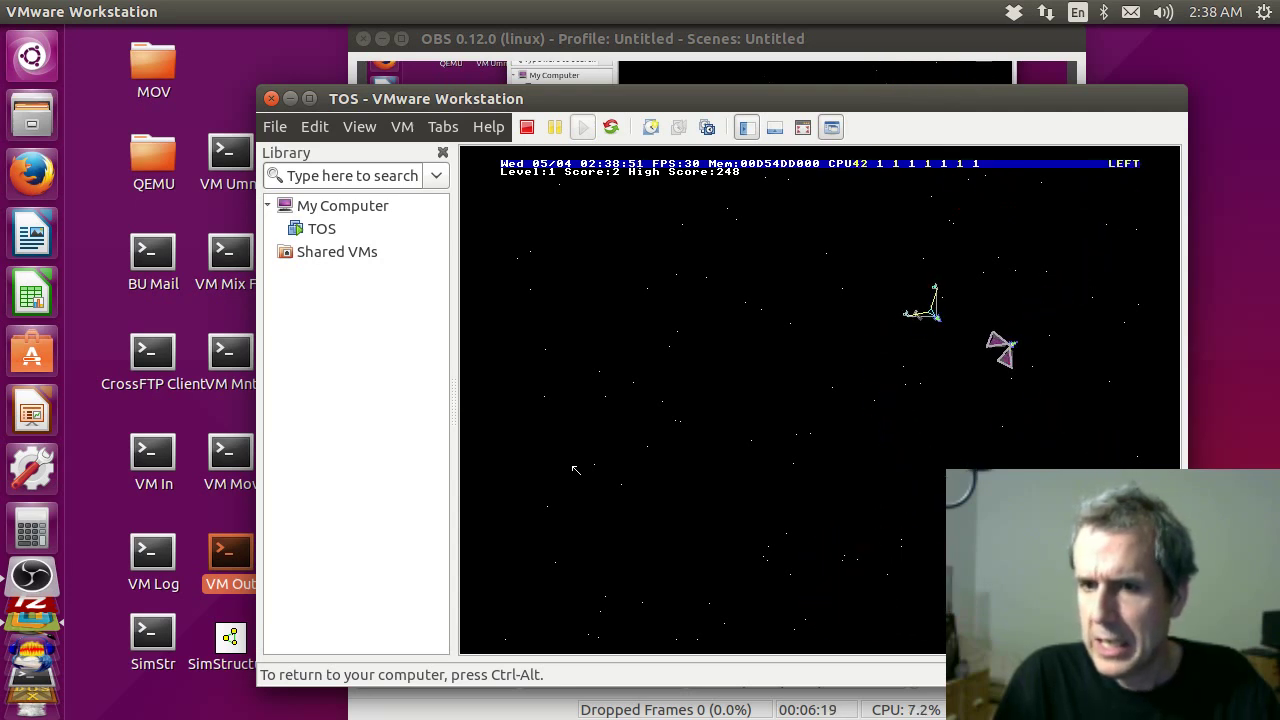
key("space")
key("shift+Escape")
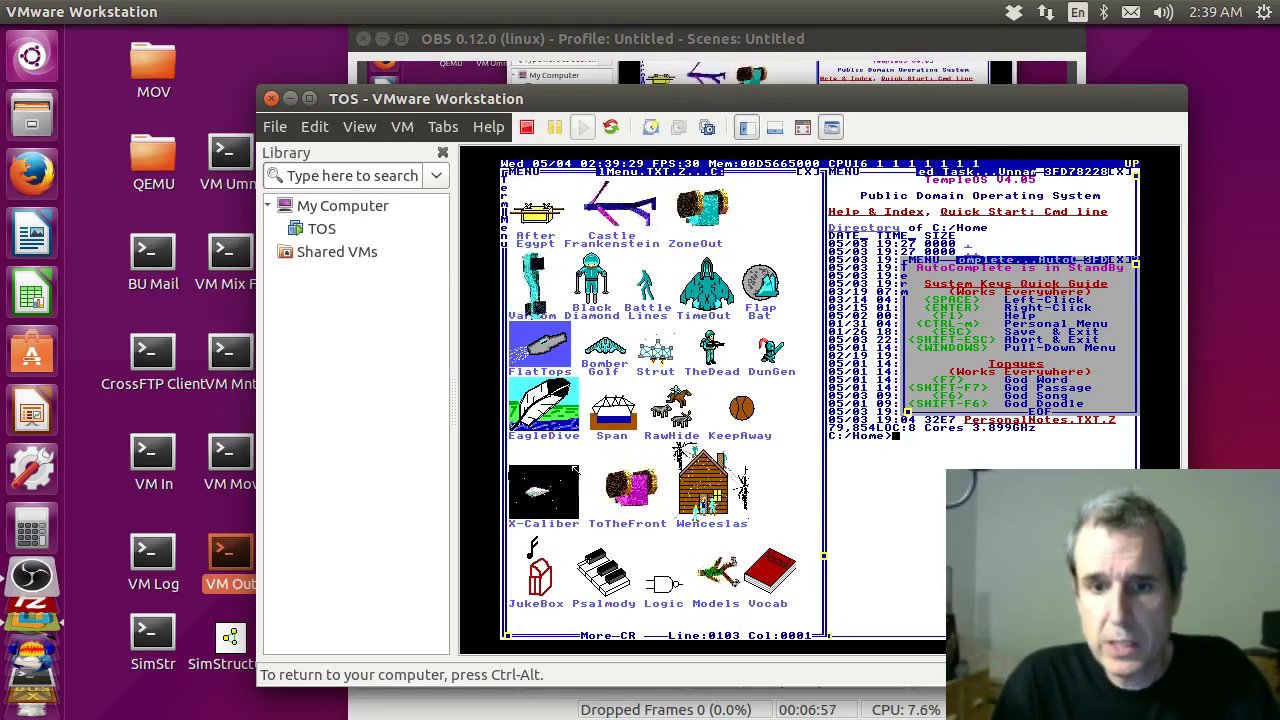
- Exit EagleDive with Shift+Esc, move down the Personal Menu, and release input to the host
key("space")
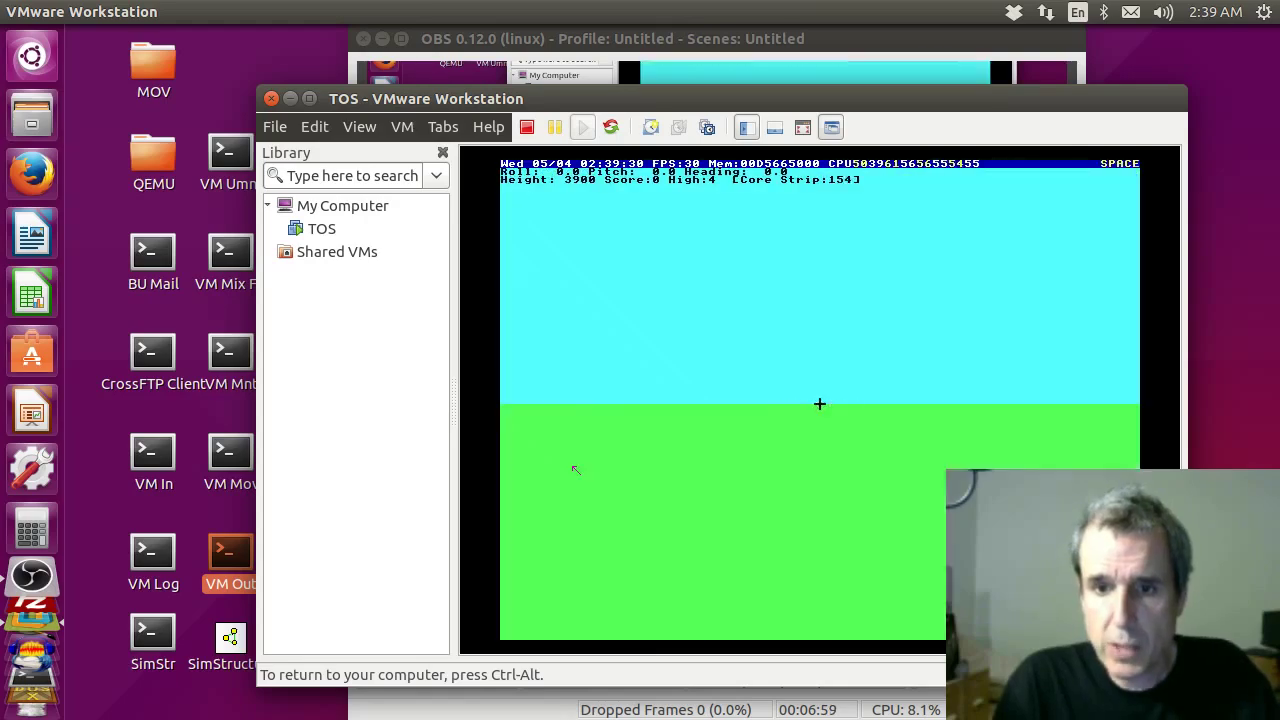
key("shift+Escape")
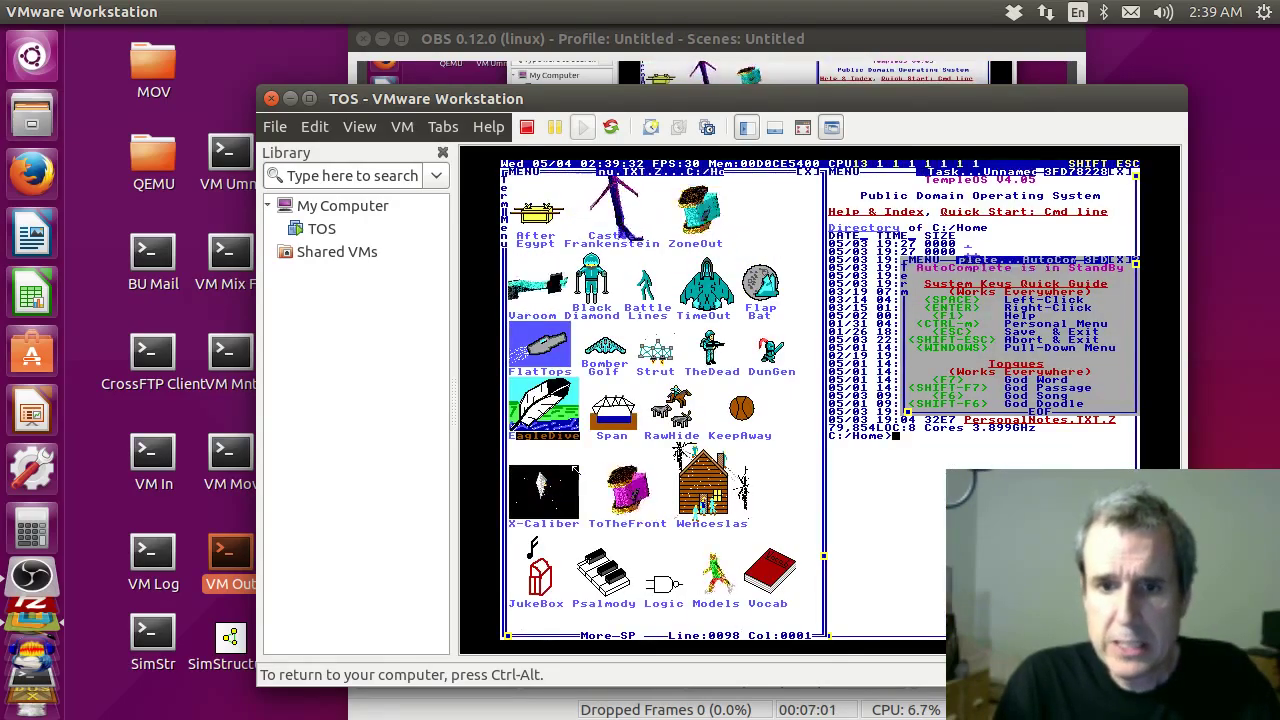
key("Down")
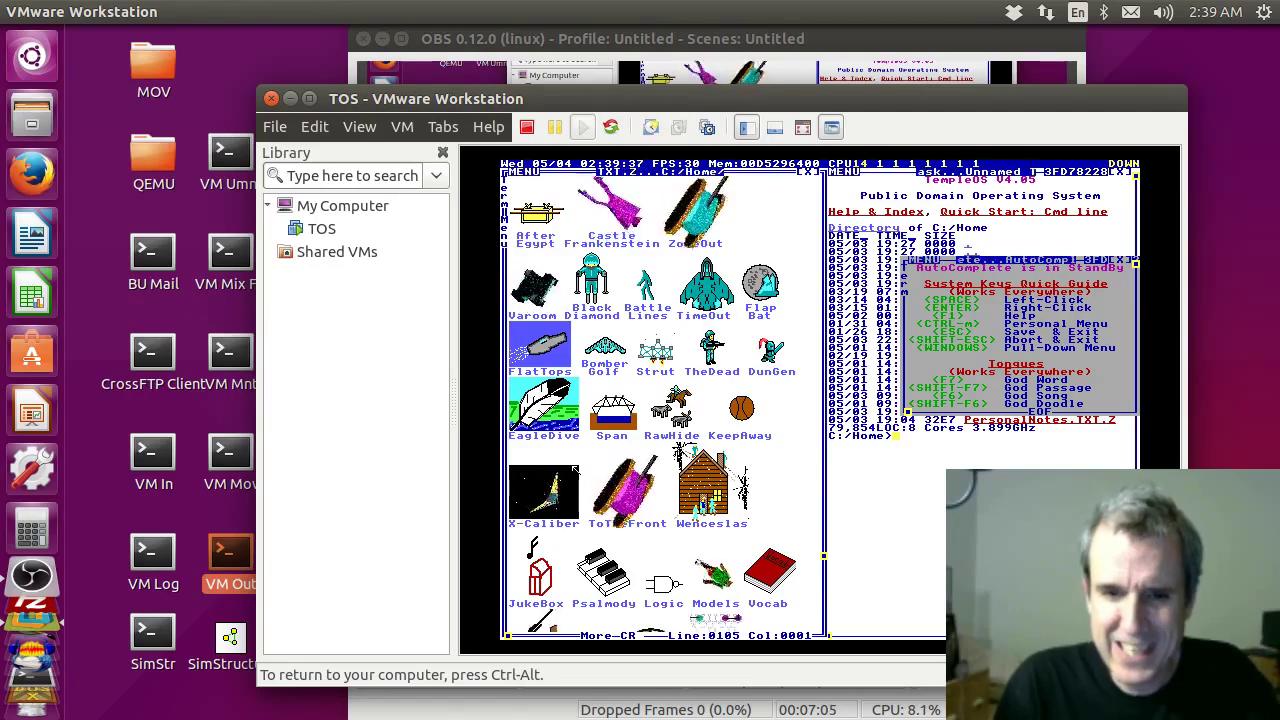
key("Down")
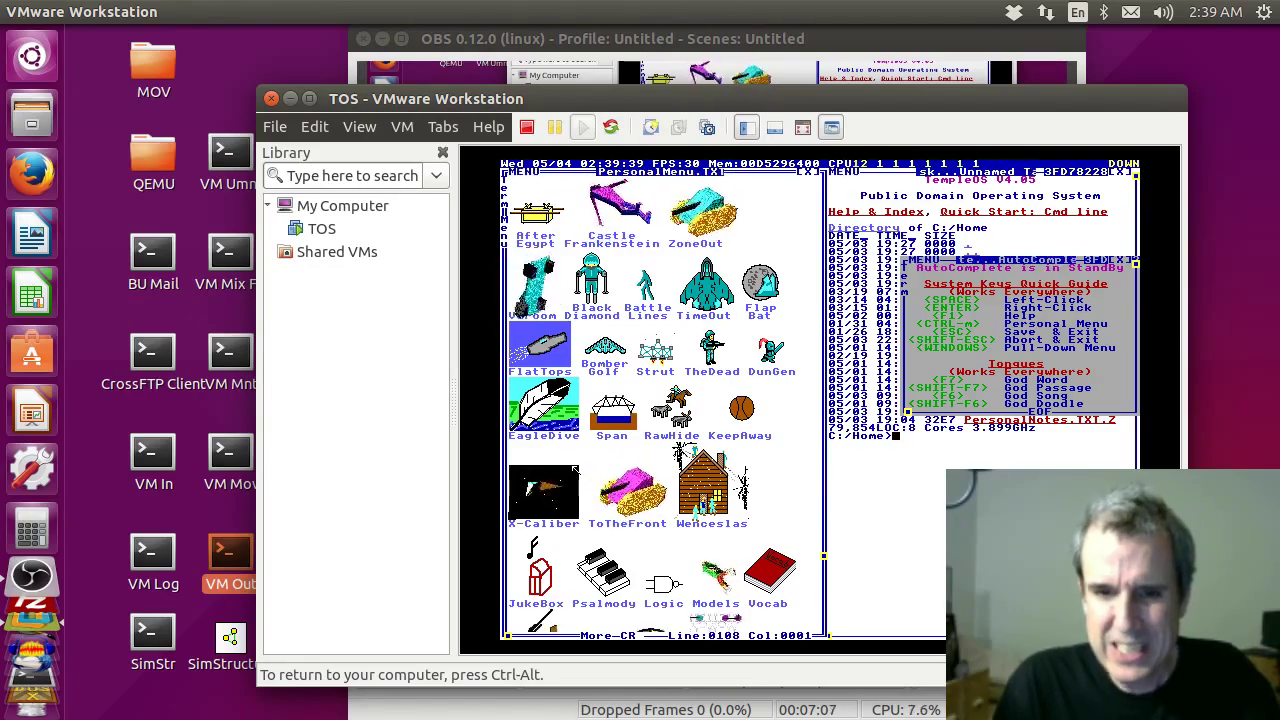
key("ctrl+alt")
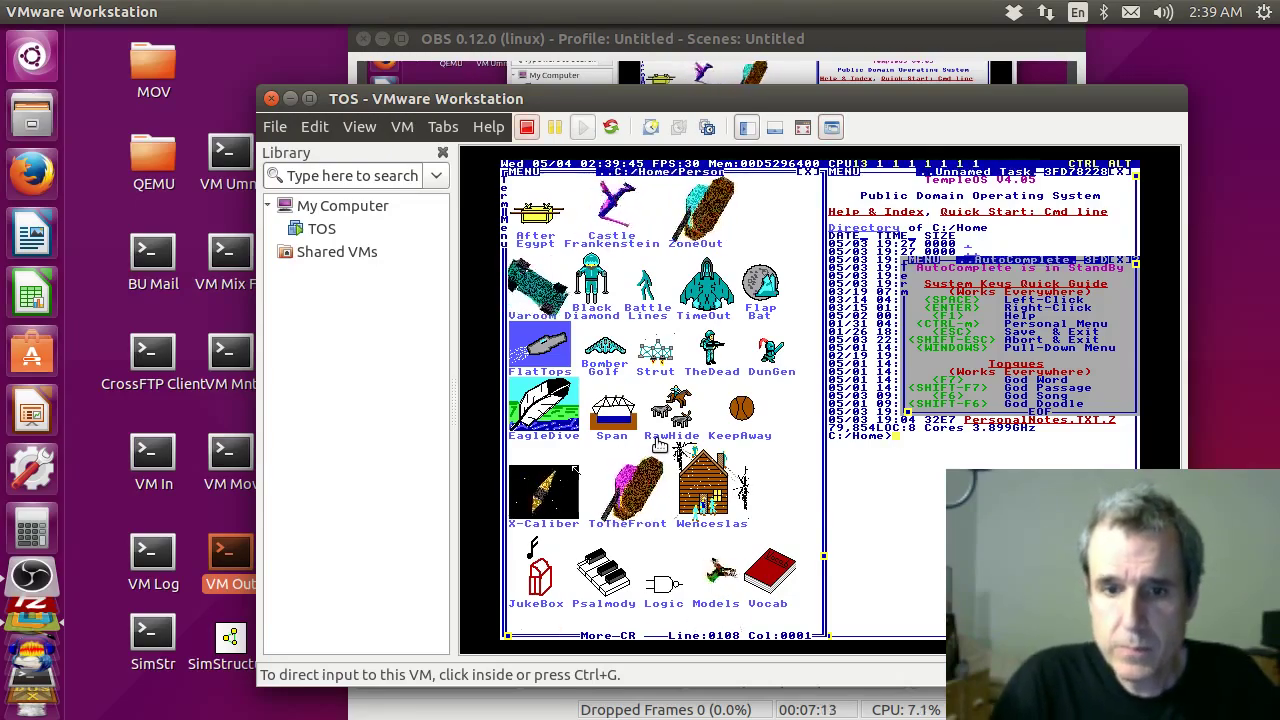
- Return control to the VM, launch After Egypt, and choose Talk with God
left_click(853, 450)
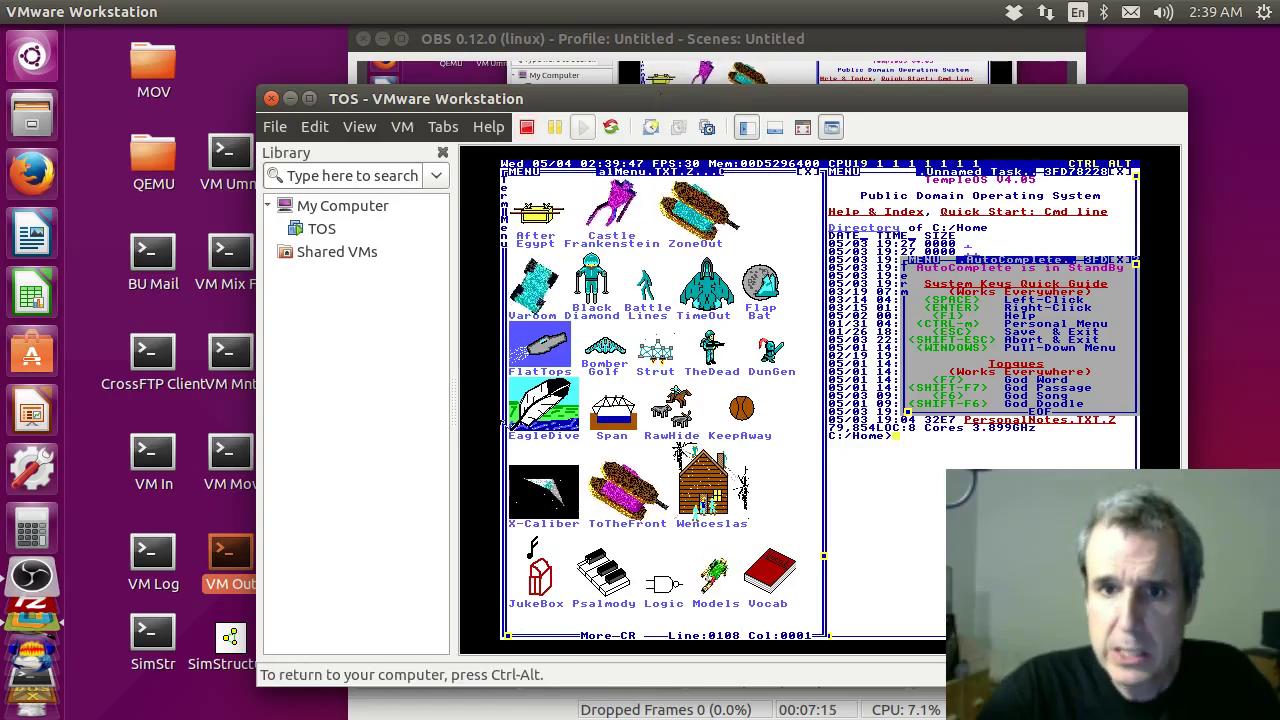
left_click(541, 215)
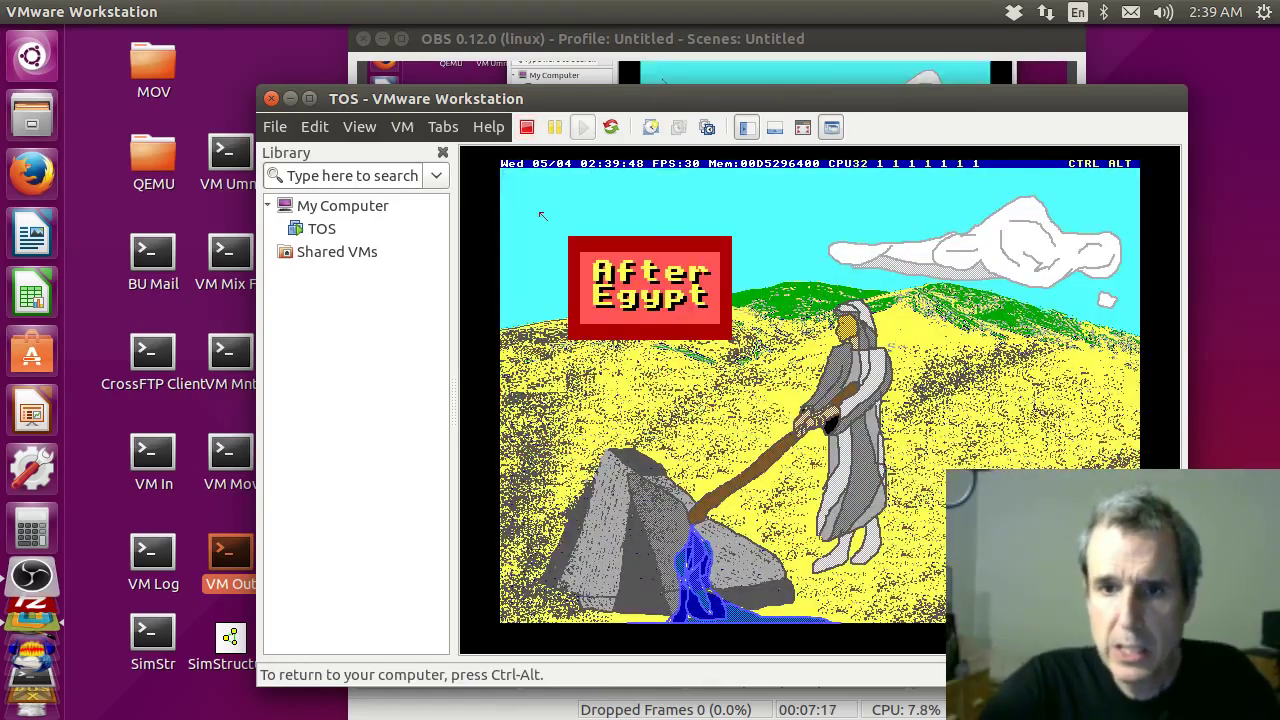
key("space")
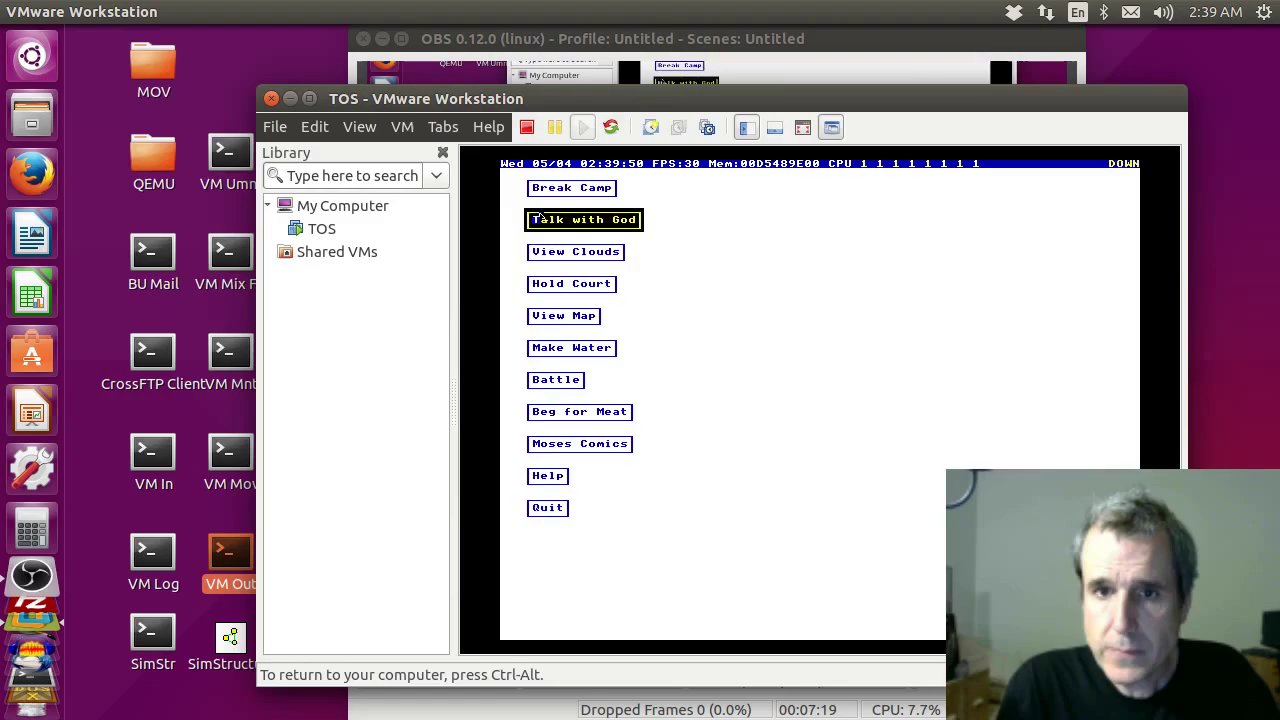
left_click(541, 215)
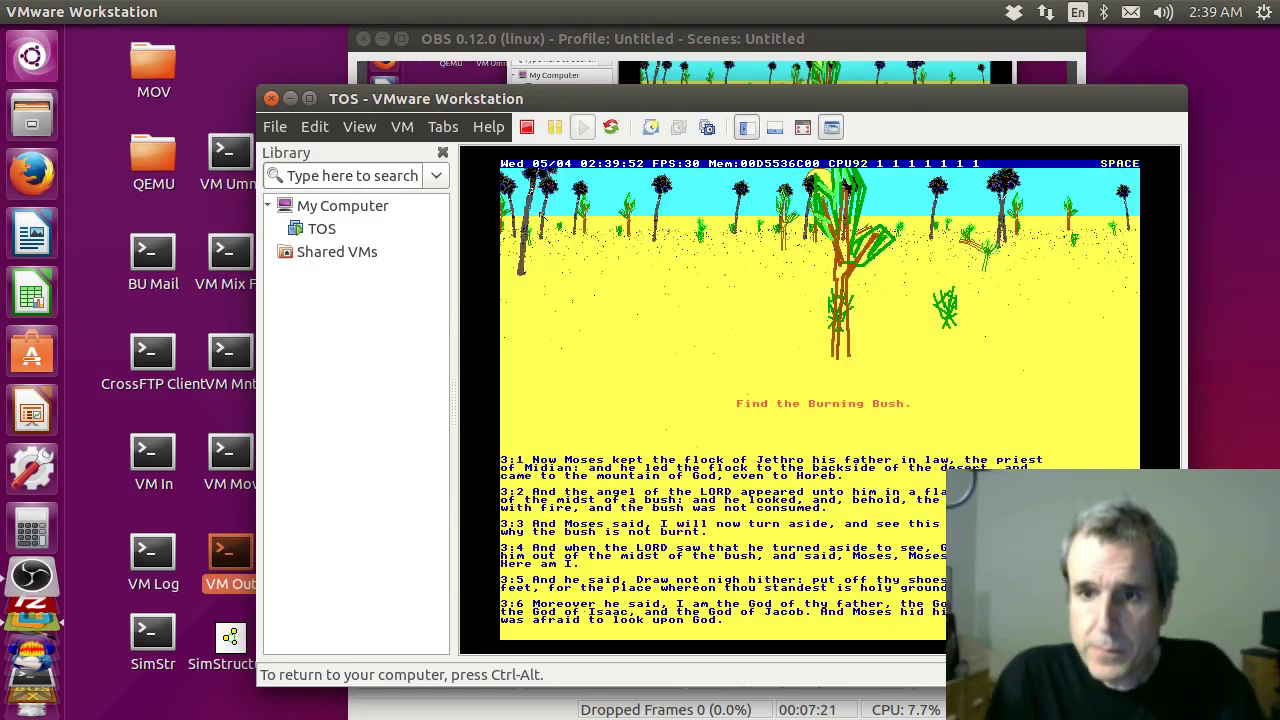
- Walk through the desert to the burning bush and dismiss the popup
key("Right")
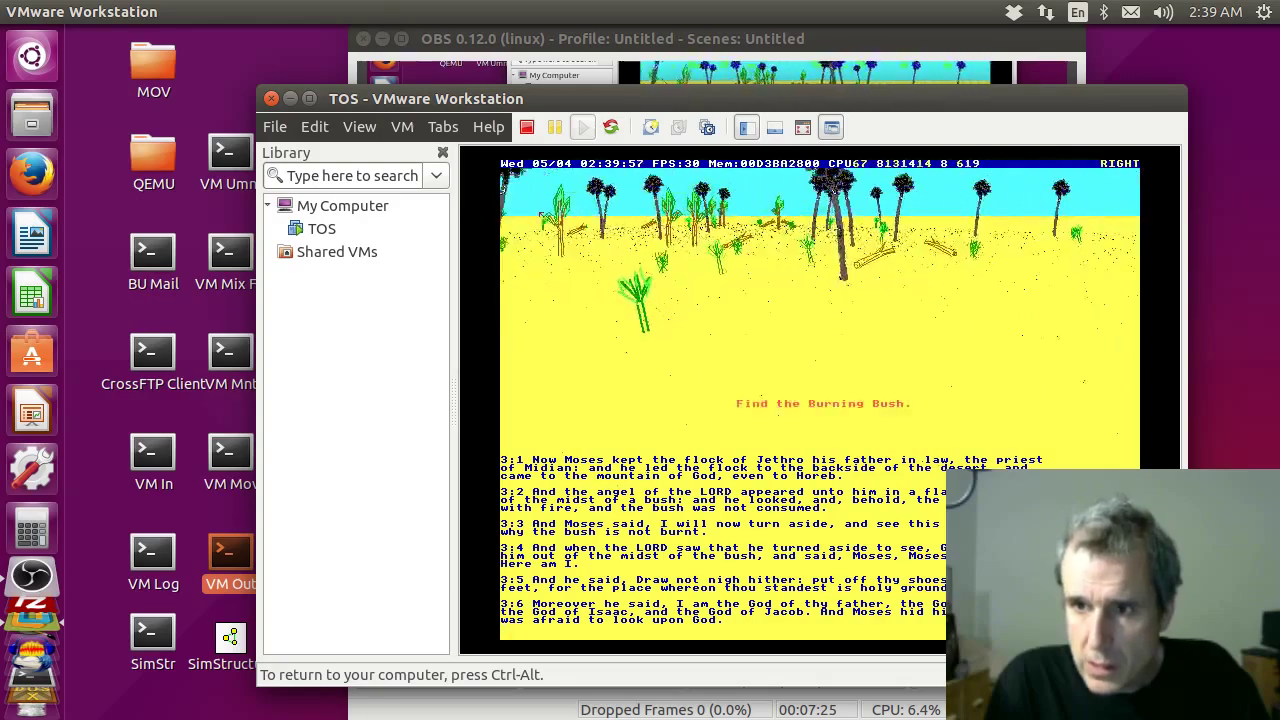
key("Up")
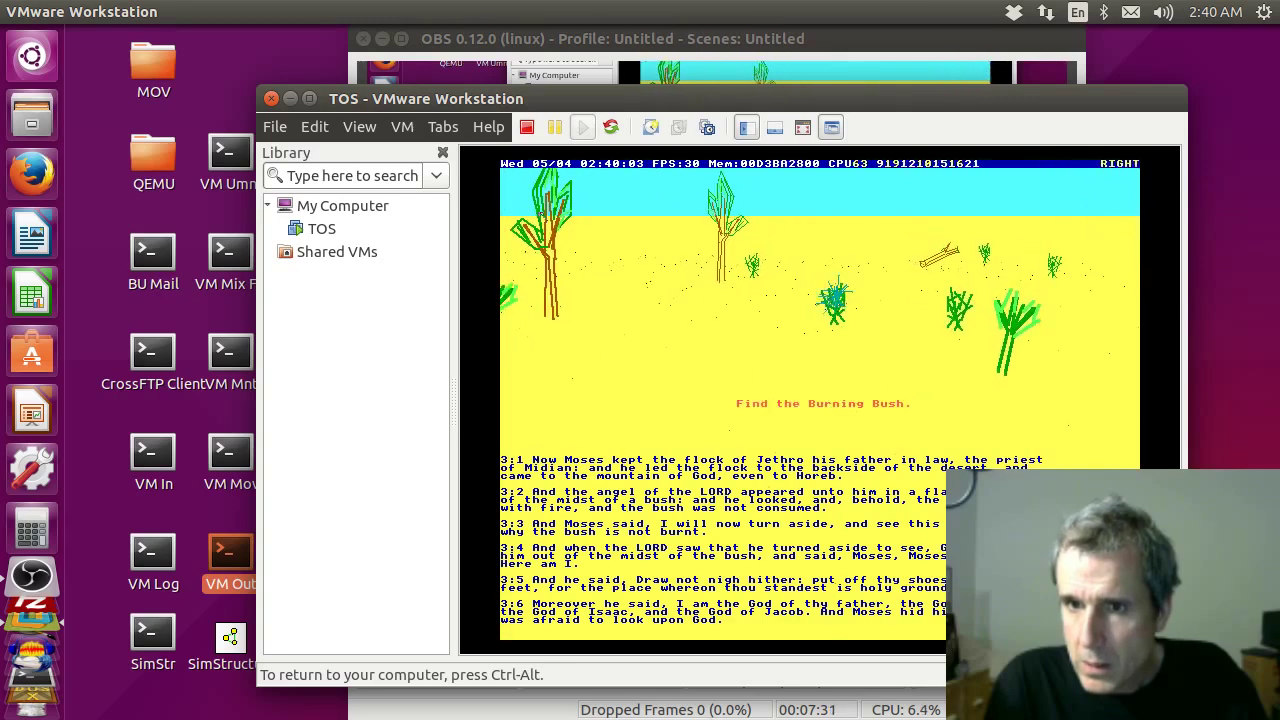
key("space")
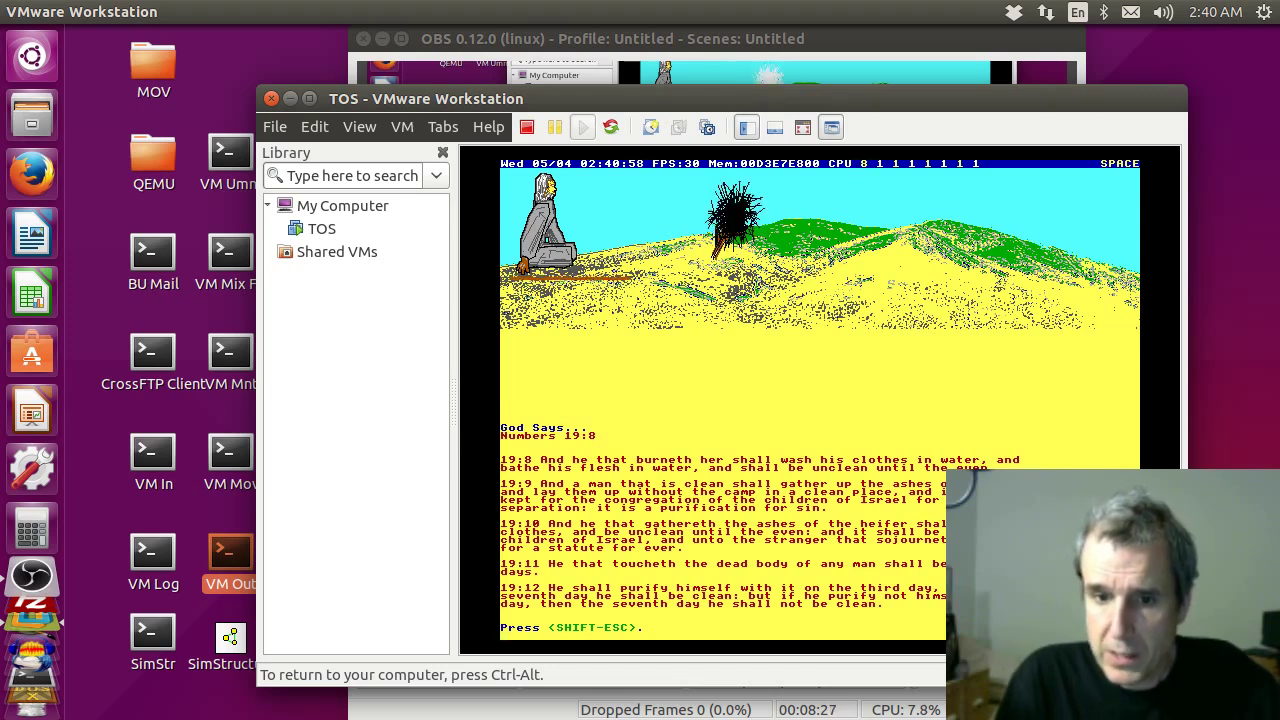
- Close the Numbers 19:8 God Says passage with Shift+Esc
key("shift+Escape")
- Quit to the TempleOS menu, release the VM with Ctrl+Alt, and bring OBS forward
key("shift+Escape")
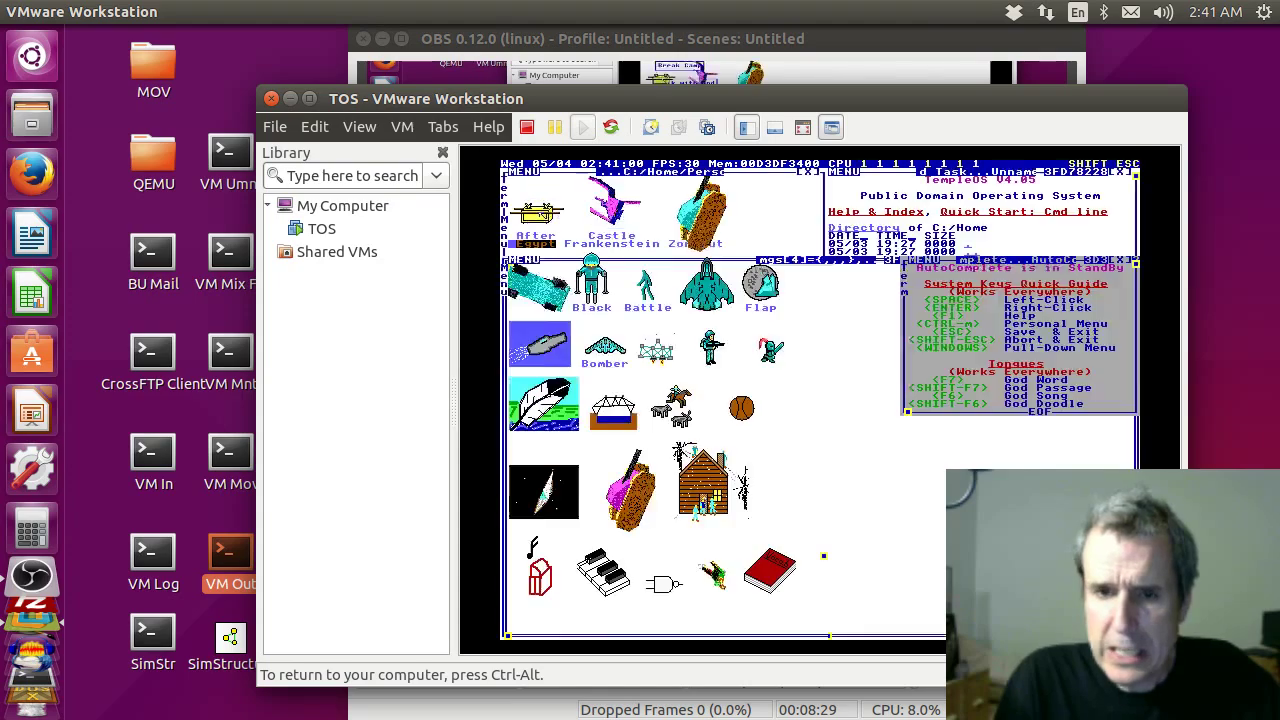
key("shift+Escape")
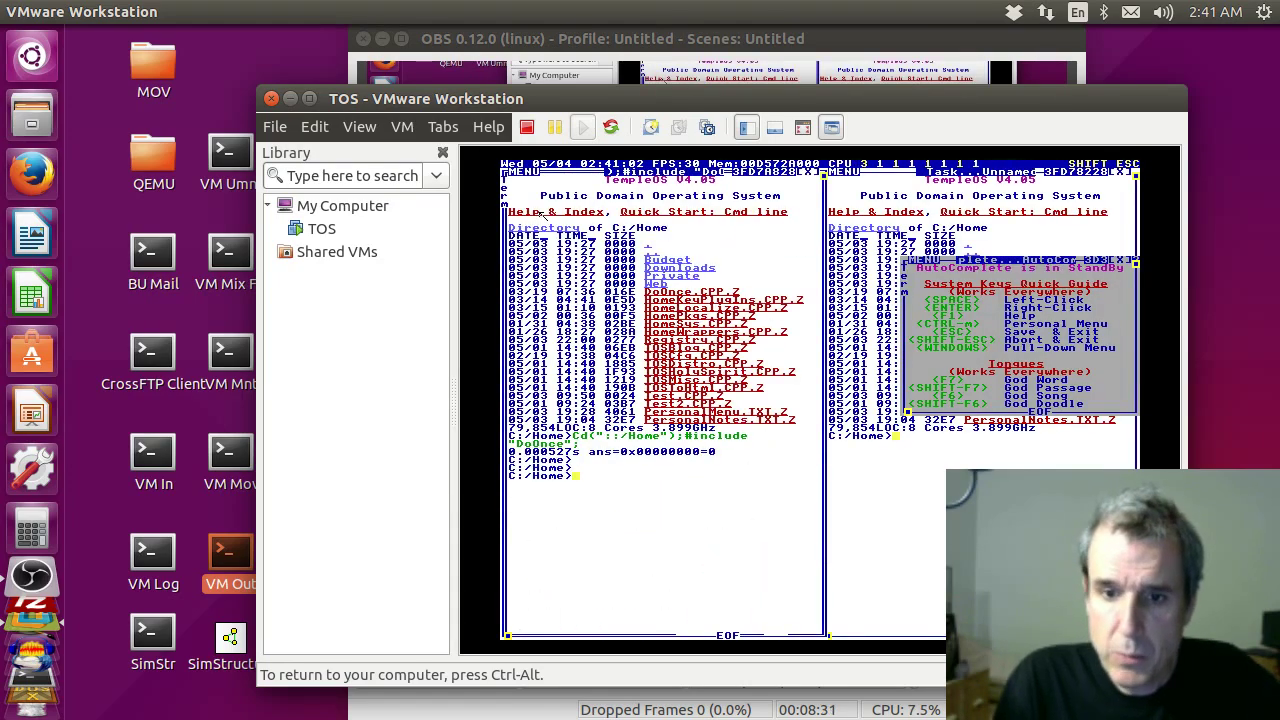
key("ctrl+alt")
left_click(795, 57)
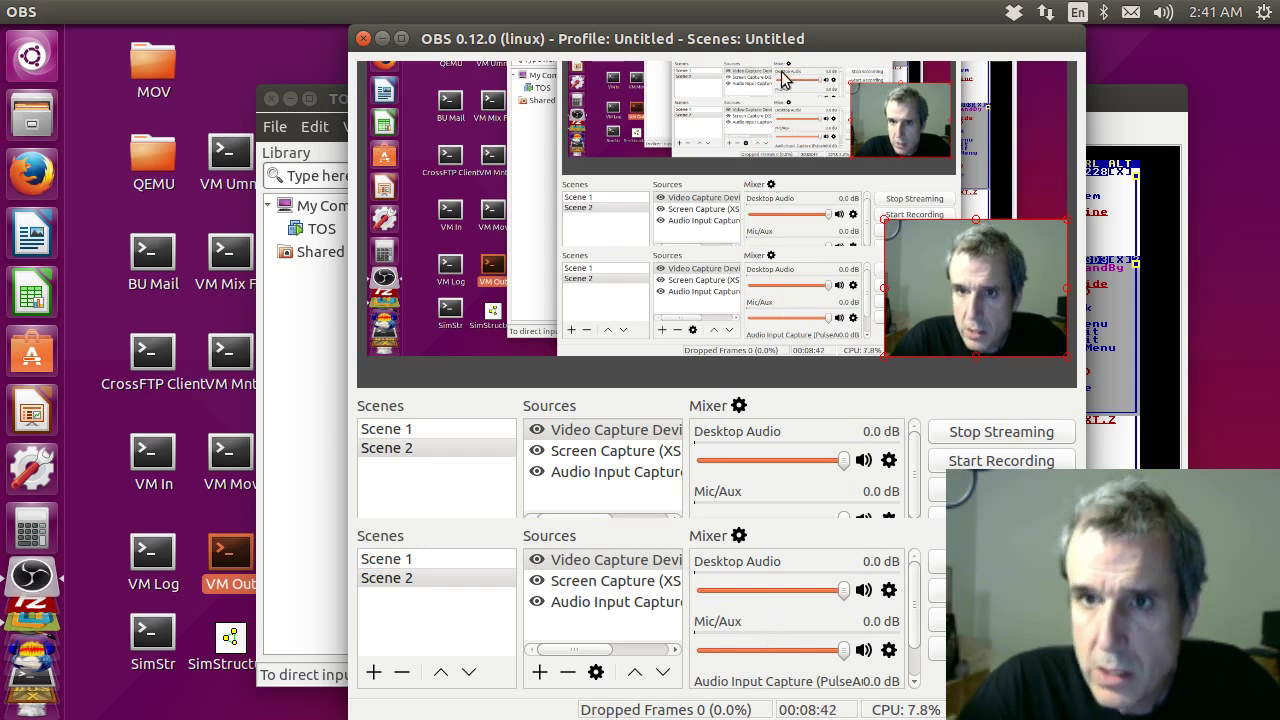
- Move the OBS window down-right and shift the Screen Capture source upward in the preview
left_click_drag(780, 40, 651, 122)
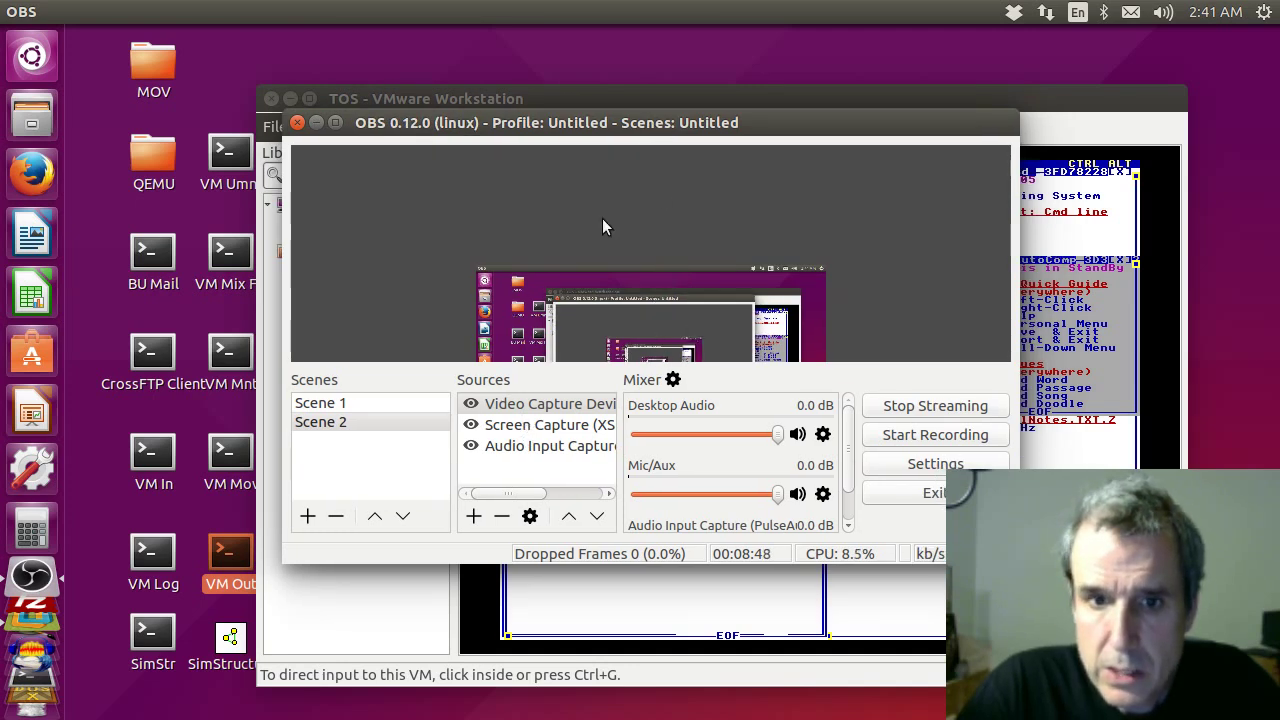
left_click_drag(652, 279, 652, 98)
left_click_drag(652, 0, 652, 12)
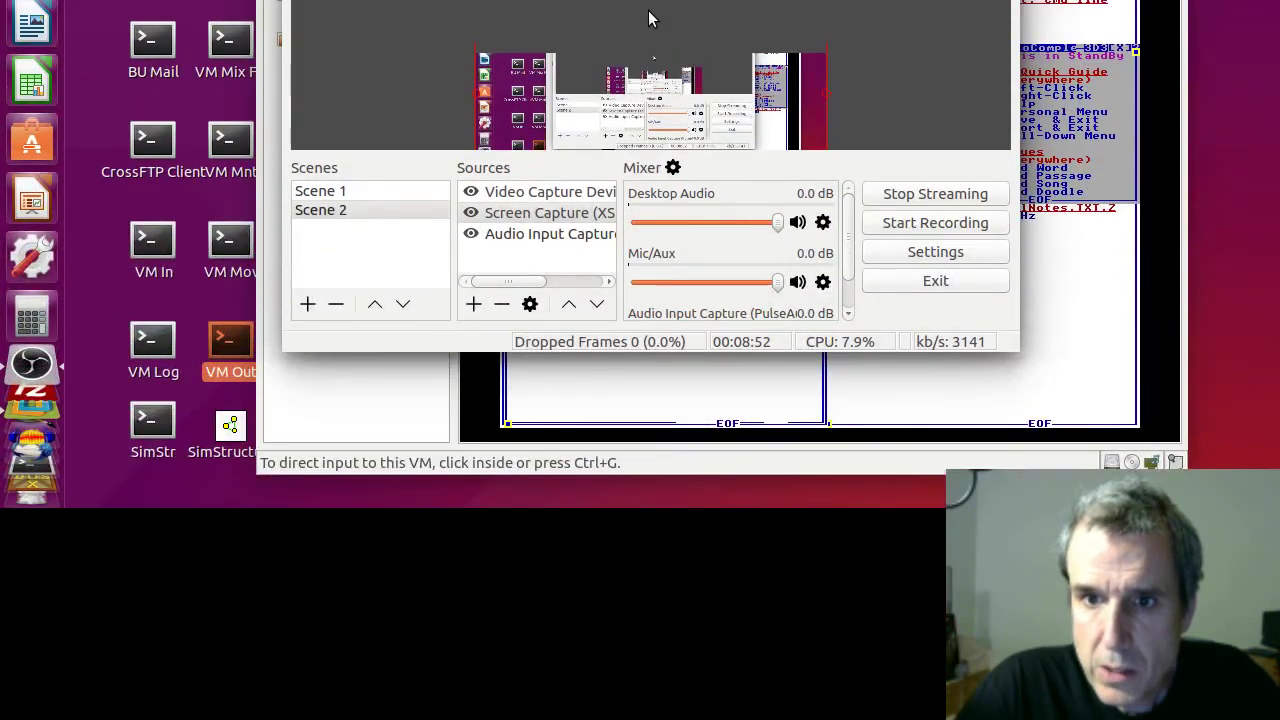